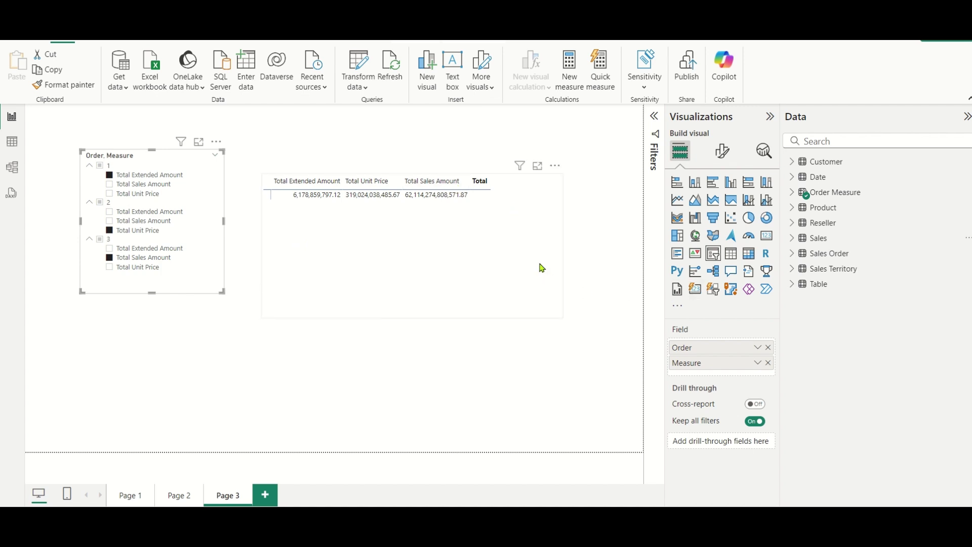
- In the slicer, select Total Sales Amount under order 1, Total Extended Amount under 2, and Total Unit Price under 3
click(519, 251)
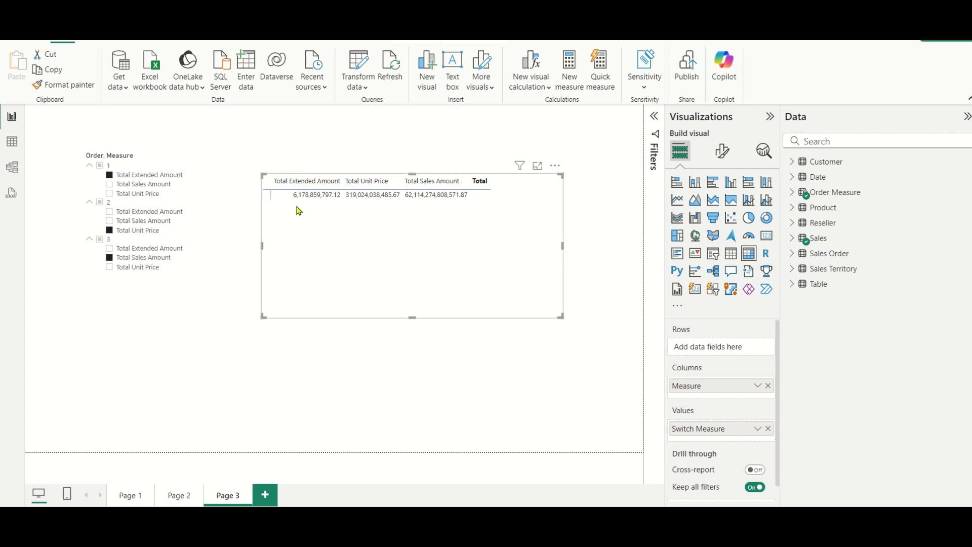
click(148, 188)
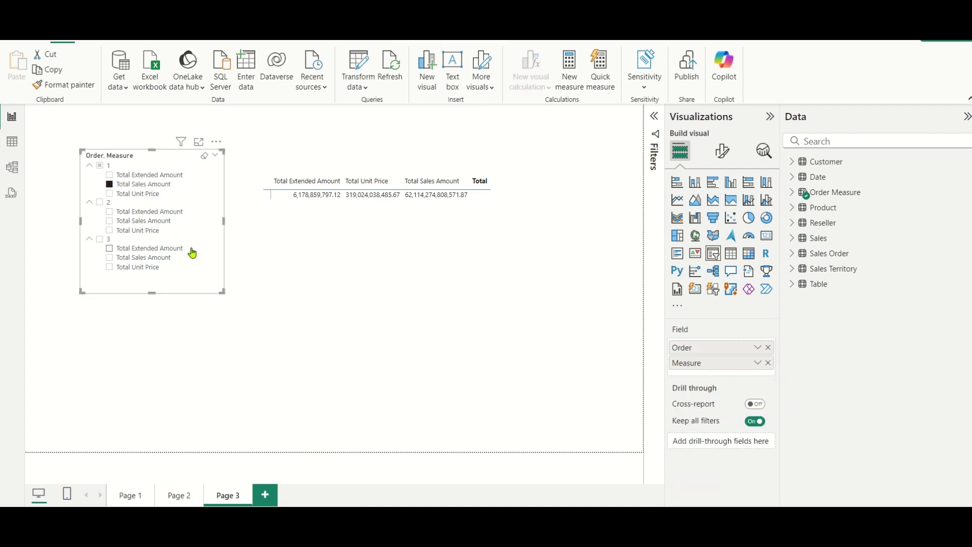
ctrl+click(164, 212)
ctrl+click(151, 267)
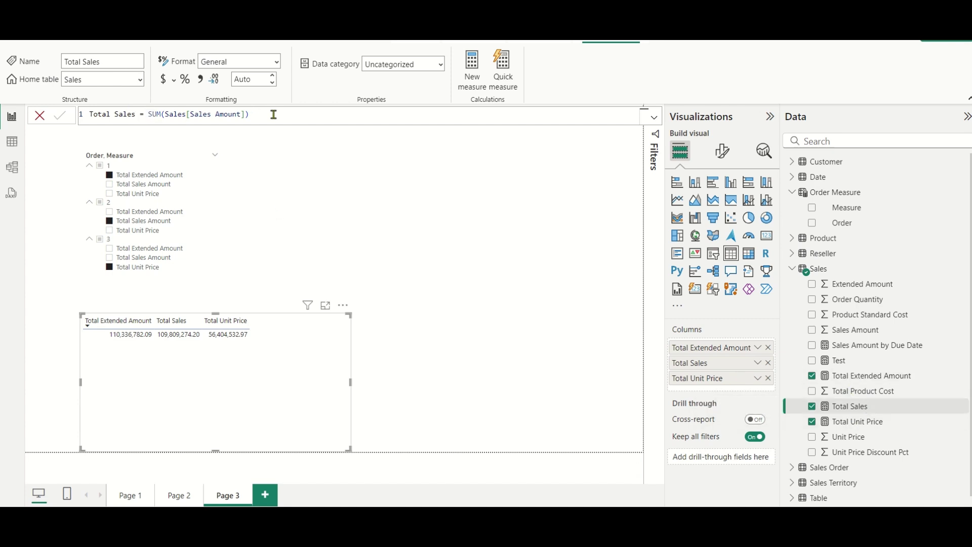
- Examine the DAX formulas of the Total Unit Price and Total Extended Amount measures
click(848, 423)
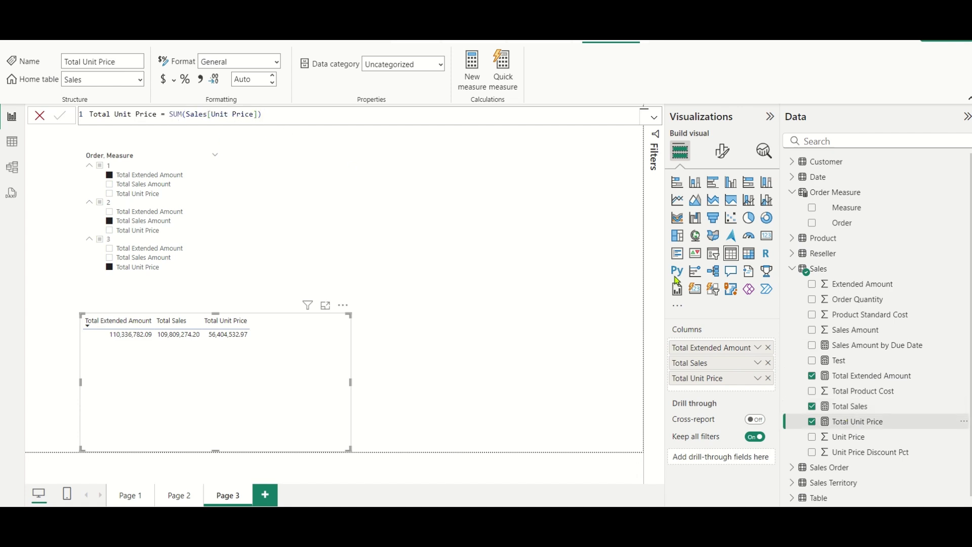
click(873, 378)
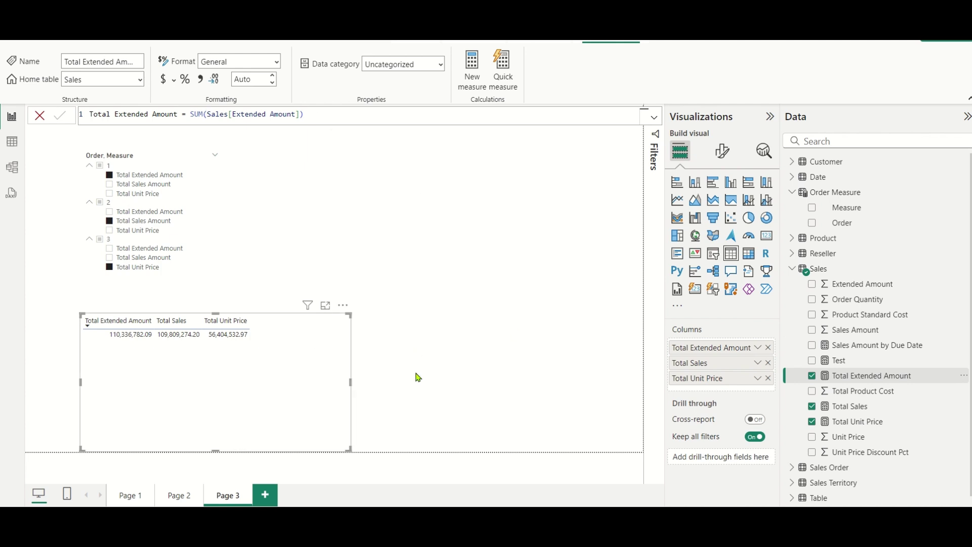
- Move the table of three totals away from below the slicer to the page's open area and convert it to a matrix
drag(271, 373, 529, 319)
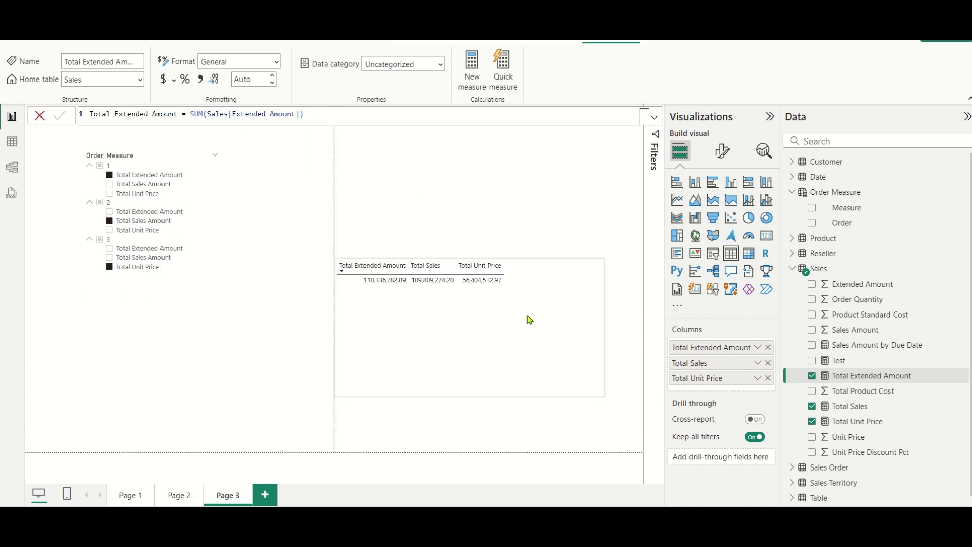
click(749, 253)
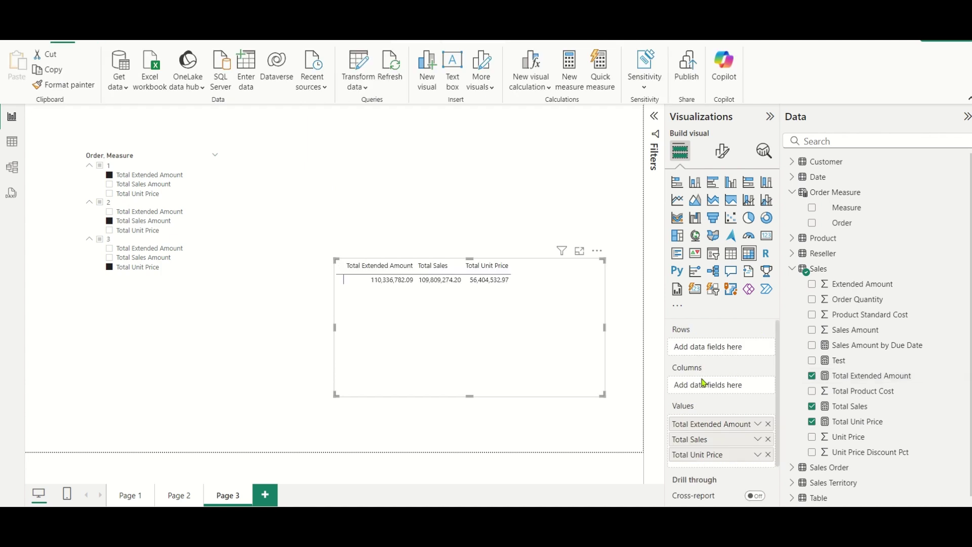
- In the slicer, select Total Sales Amount under order 1, Total Unit Price under 2, and Total Extended Amount under 3
click(132, 184)
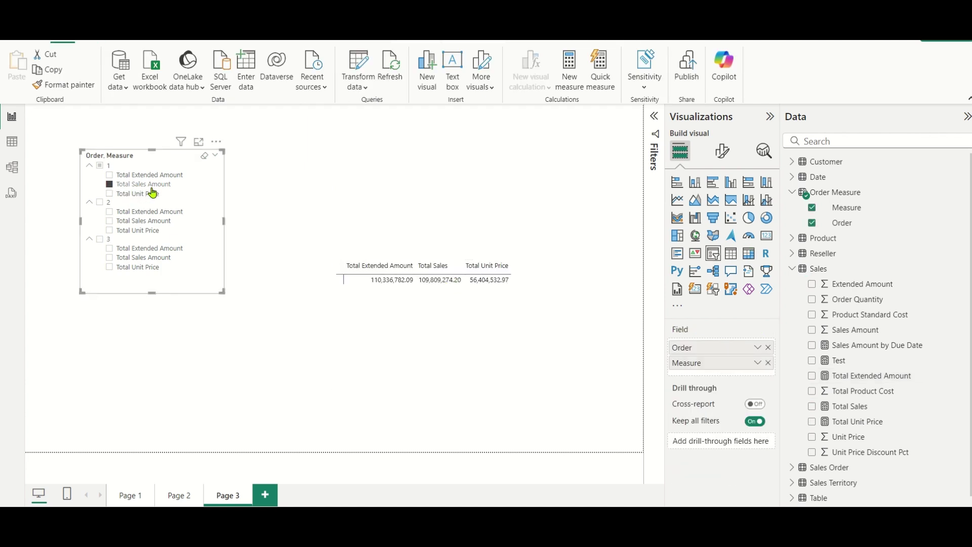
ctrl+click(148, 231)
ctrl+click(150, 249)
- Examine the Order Measure table's DataTable definition and its rows in the data view, and return to the report
click(893, 199)
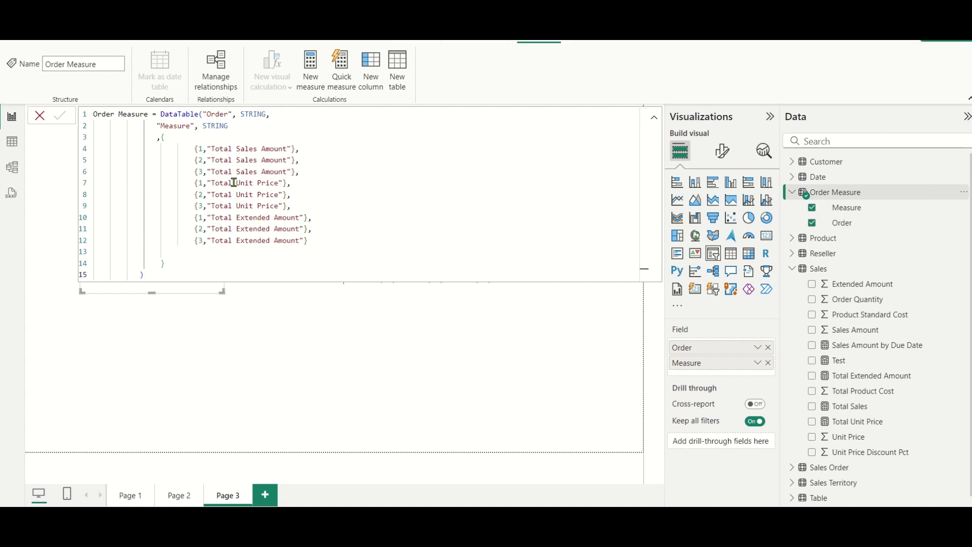
click(15, 147)
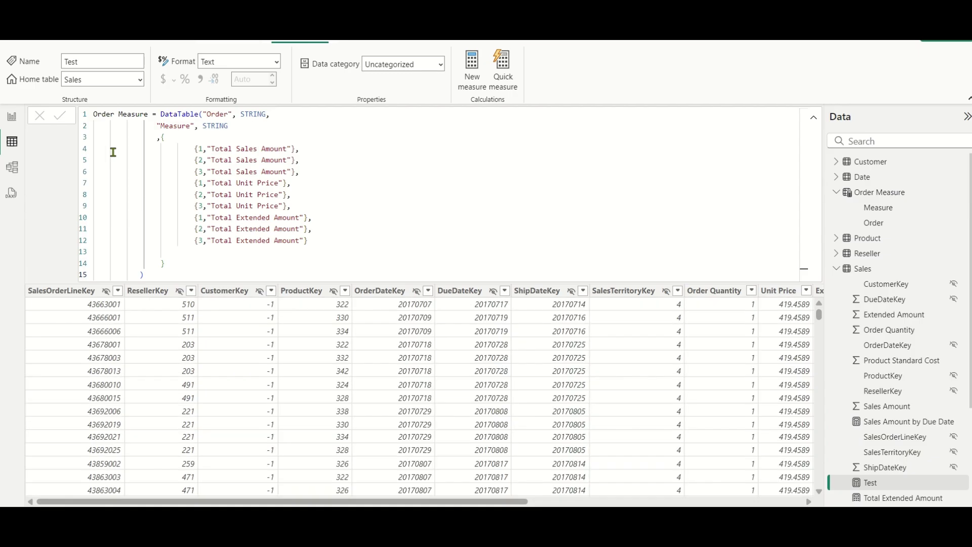
click(911, 198)
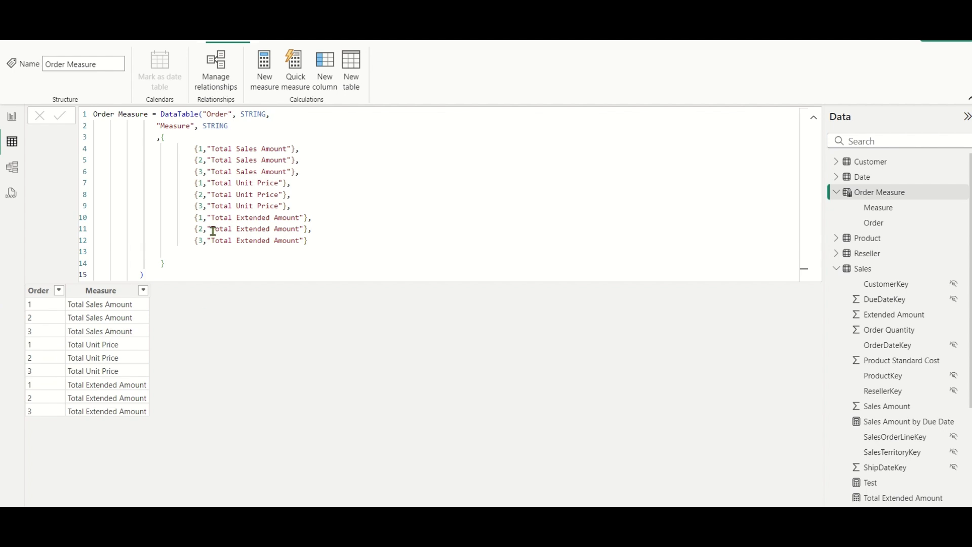
drag(200, 113, 161, 114)
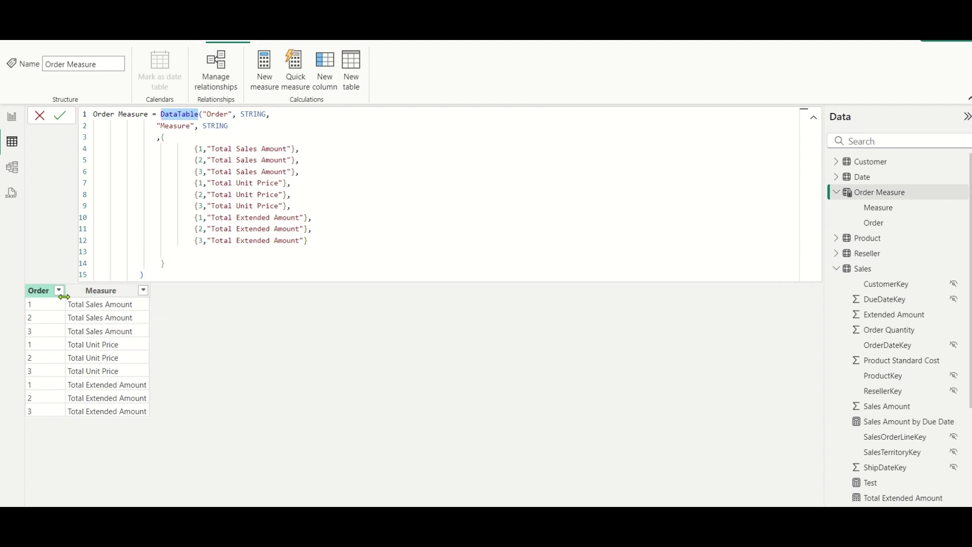
click(12, 117)
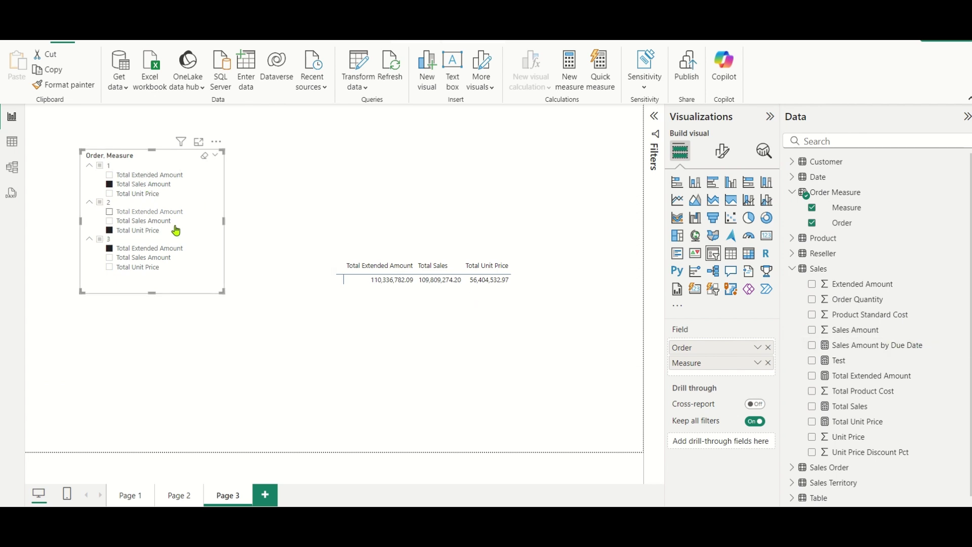
- Create a measure named SWITCH Measure in the Sales table and start its formula by declaring the variable A
click(439, 257)
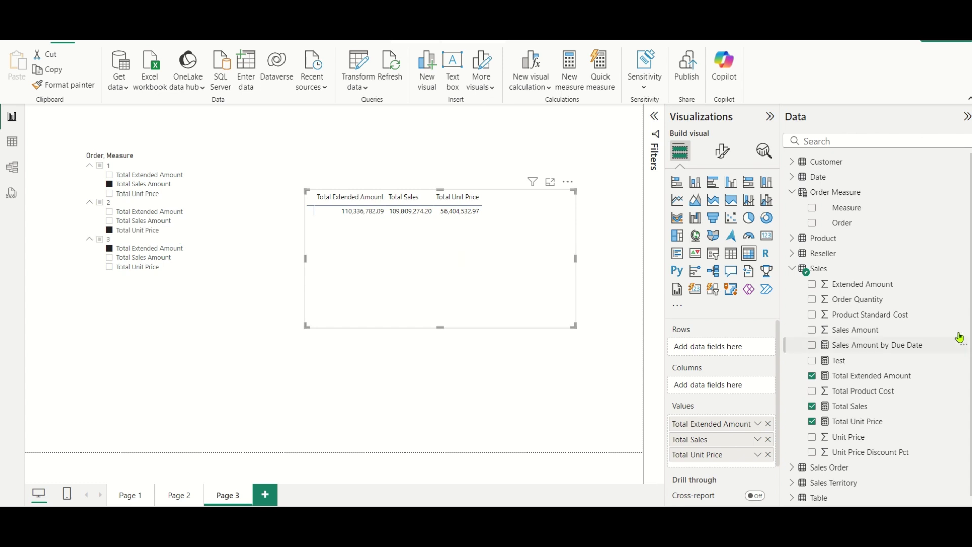
click(963, 269)
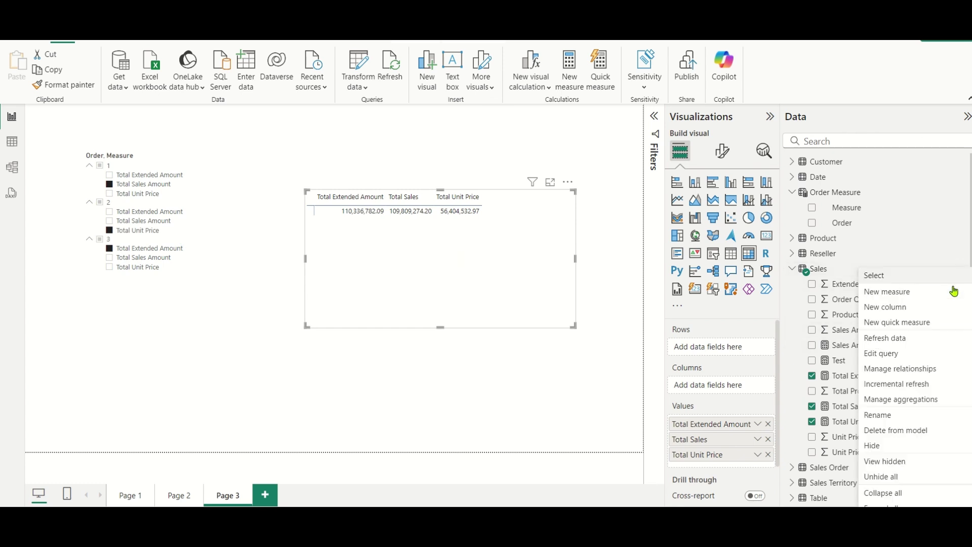
click(950, 301)
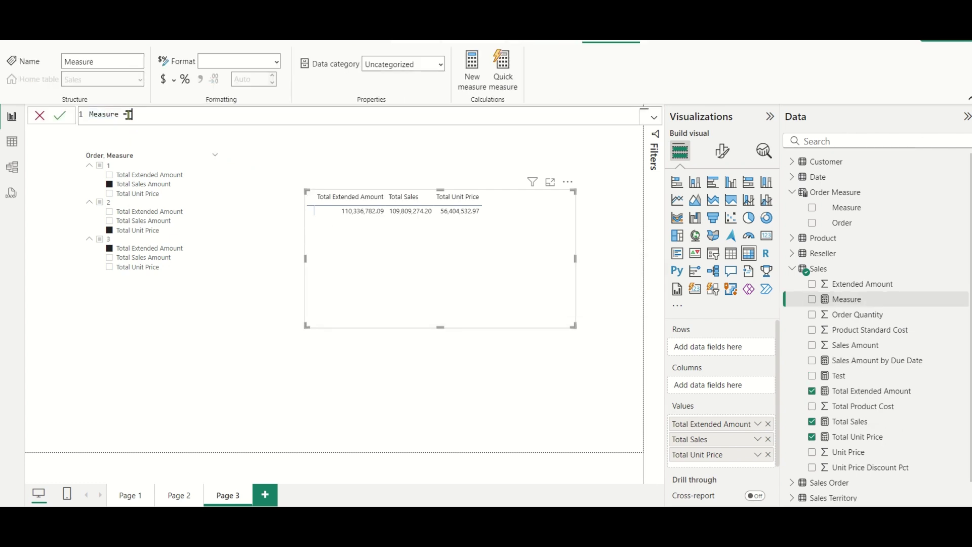
text(S)
key(BackSpace)
key(BackSpace)
text(= VAR A)
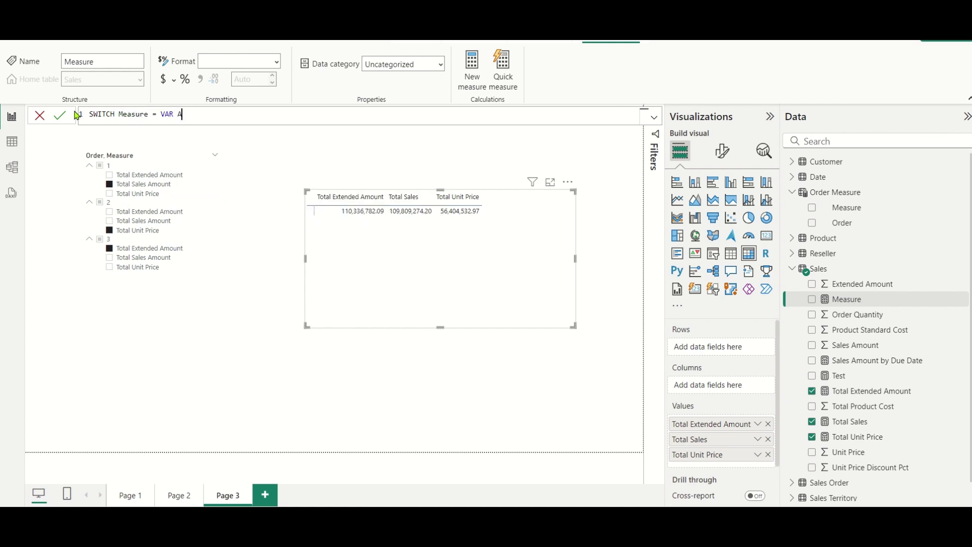
- Assign SELECTEDVALUE('Order Measure'[Measure]) to variable A in the measure formula
text( =)
key(BackSpace)
text(SELE)
key(Down)
key(Down)
key(Down)
key(Down)
key(Tab)
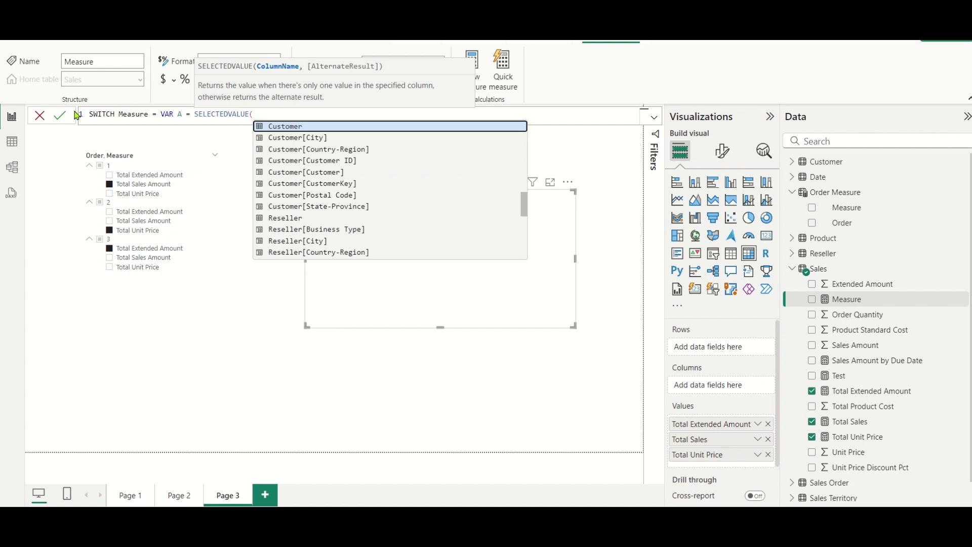
text(order)
key(Down)
key(Tab)
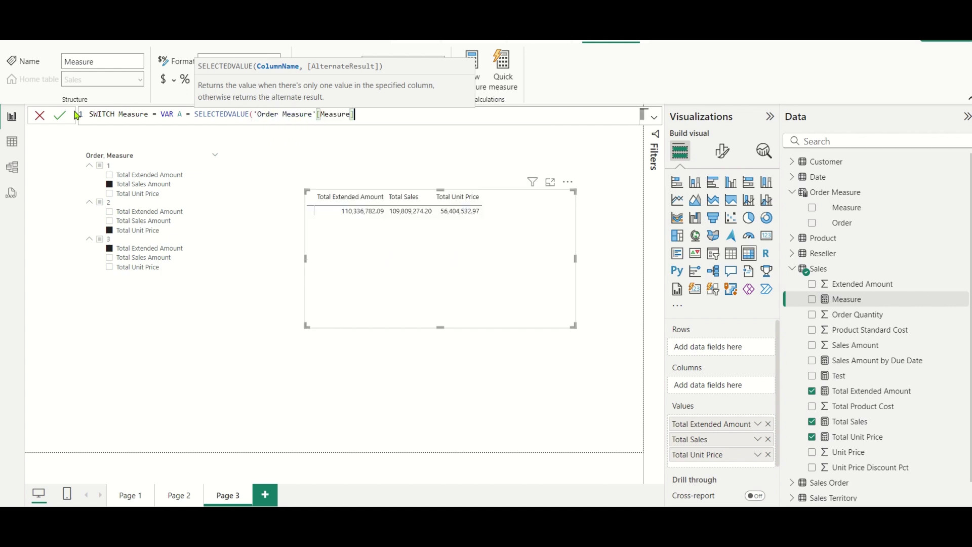
text())
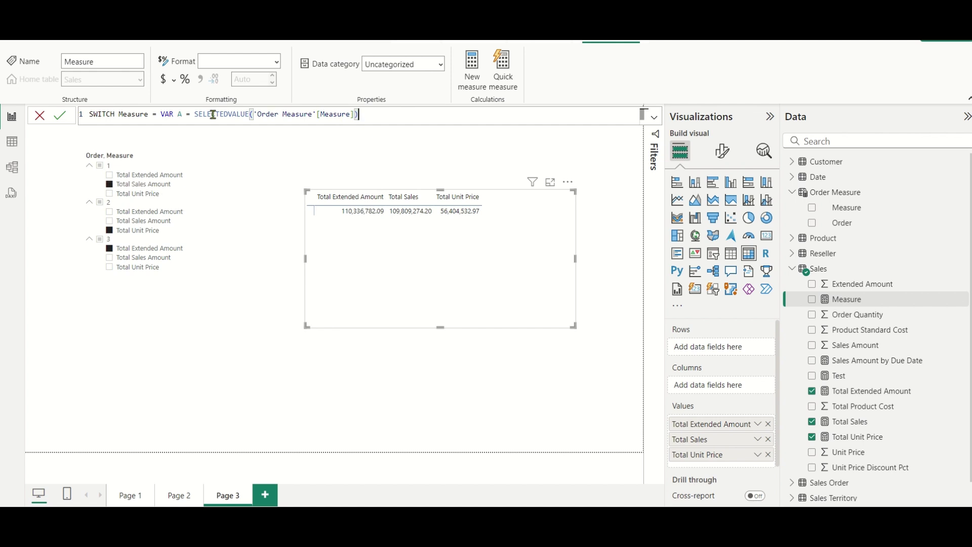
- Add a RETURN line with a SWITCH on A that maps "Total Sales Amount" to [Total Sales]
key(shift+Return)
text(RE)
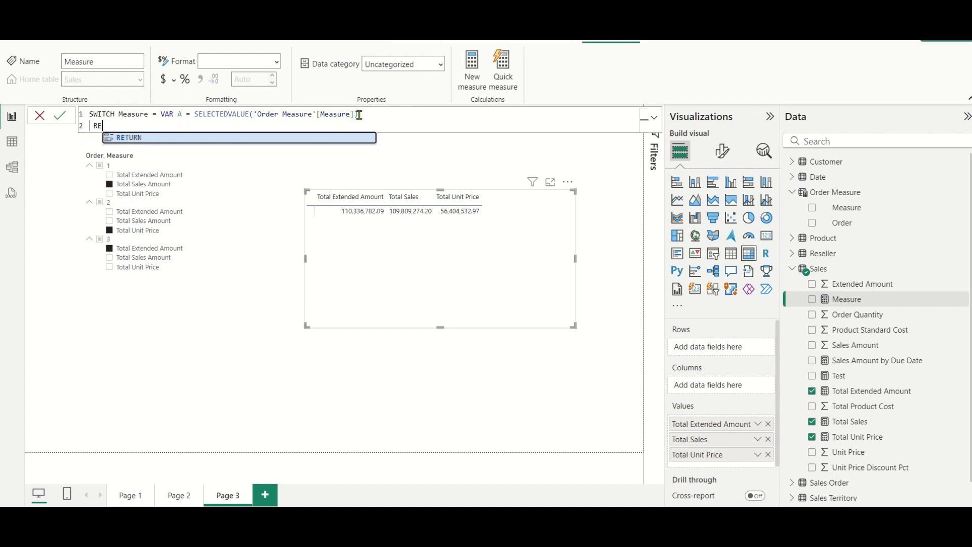
text(TURN SWT)
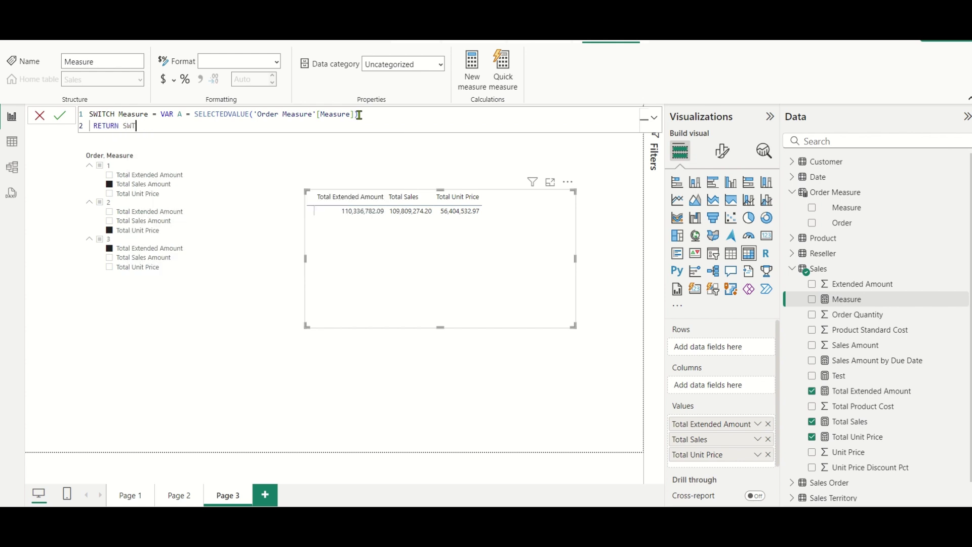
text(I)
key(Tab)
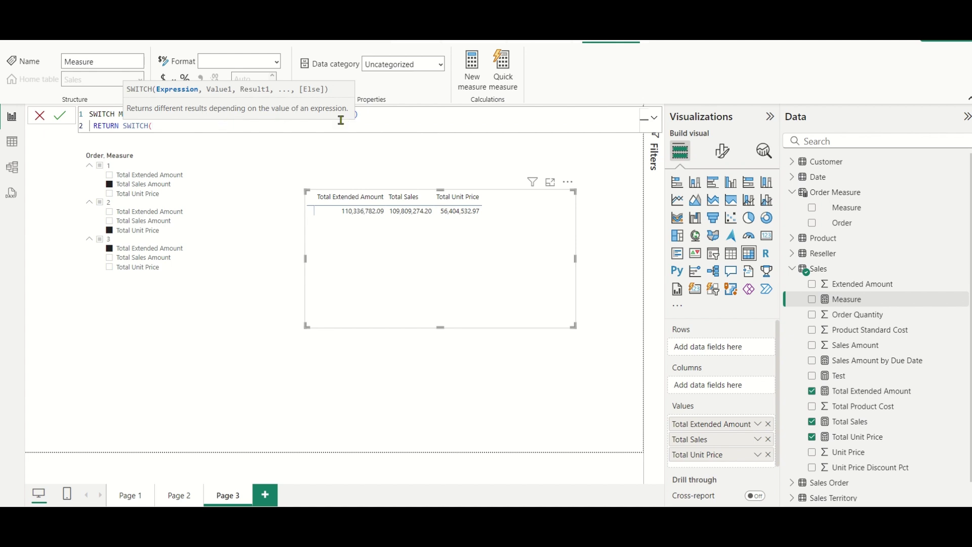
text(A,"Total Sales Amoun)
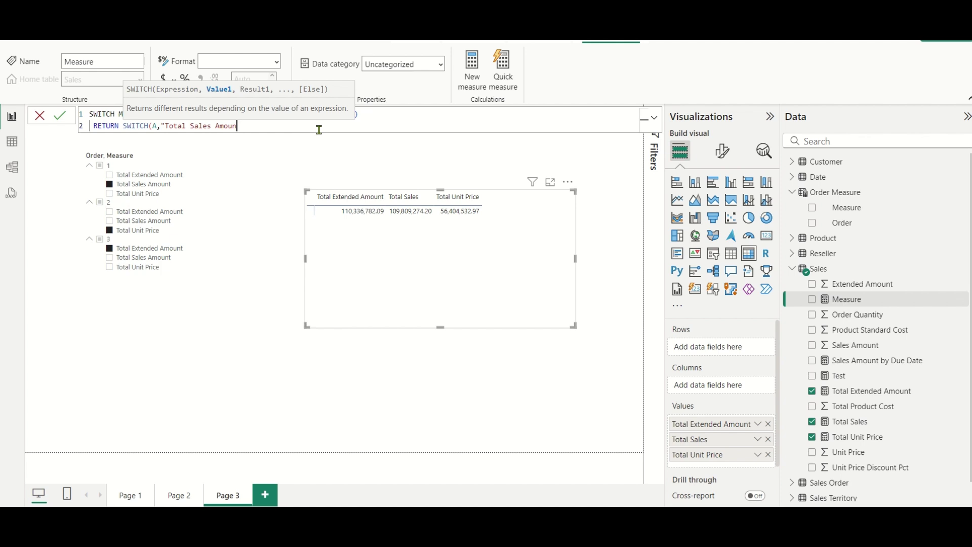
text(t",[Tota)
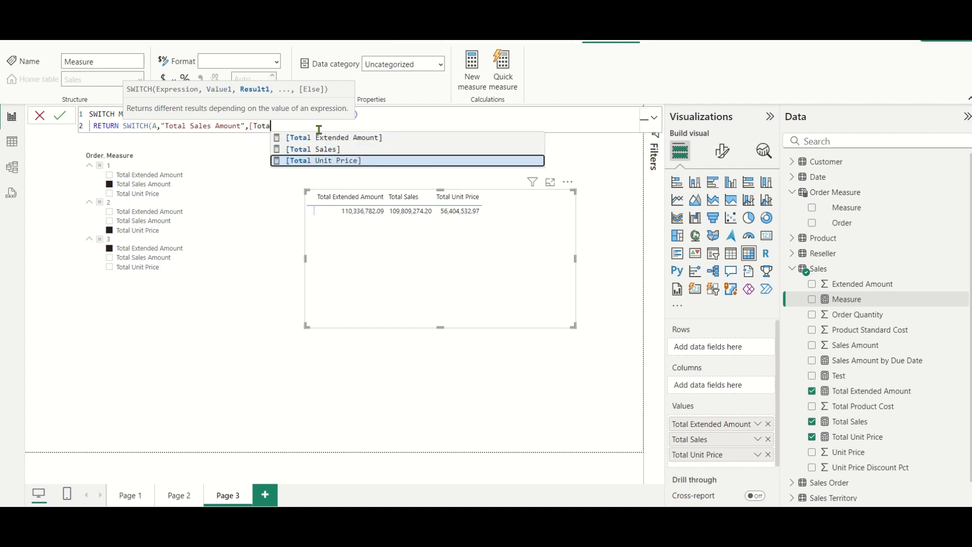
key(Tab)
text(,)
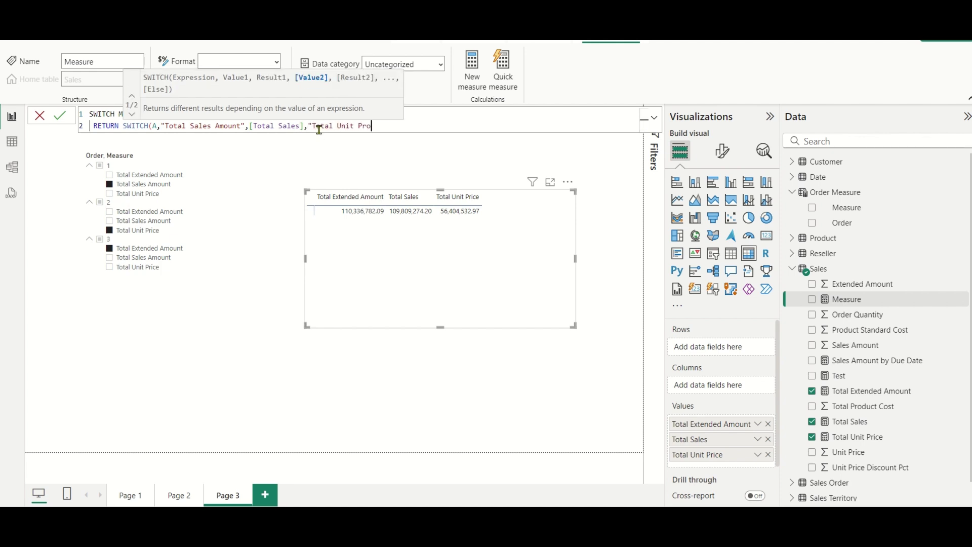
- Extend the SWITCH so that "Total Unit Price" returns the [Total Unit Price] measure
text(,[Tota)
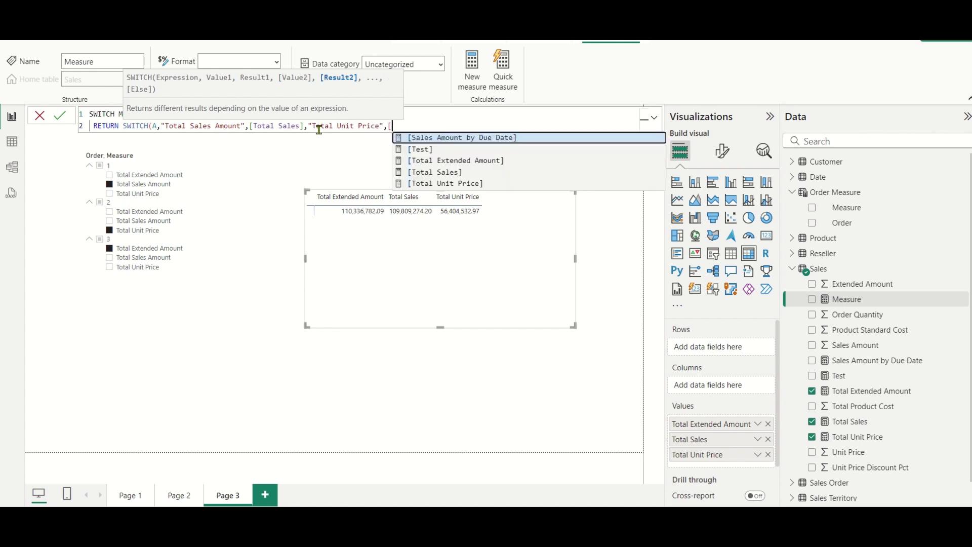
key(Down)
key(Down)
key(Tab)
text(,")
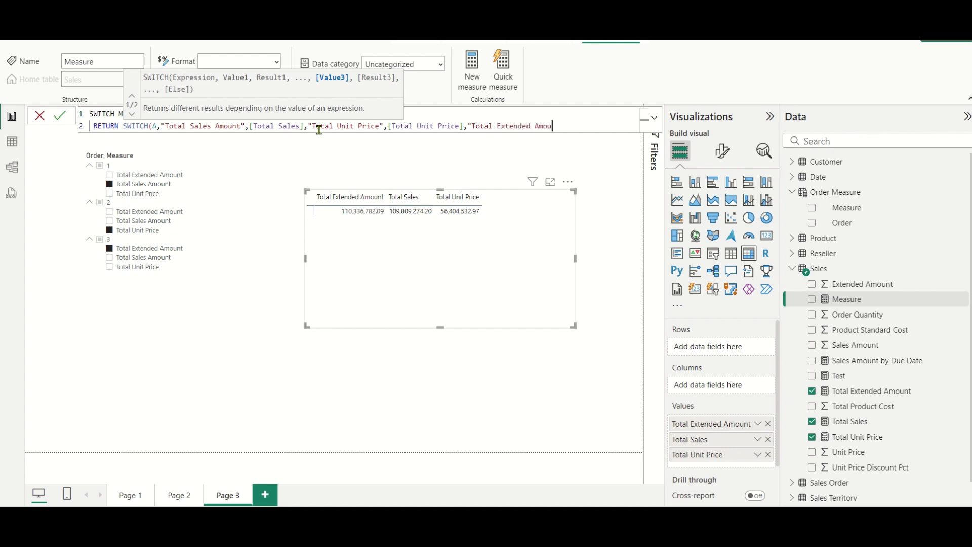
- Add the "Total Extended Amount" case returning [Total Extended Amount], close the SWITCH, and commit the measure
text("Total Extended Amount",)
text([Tot)
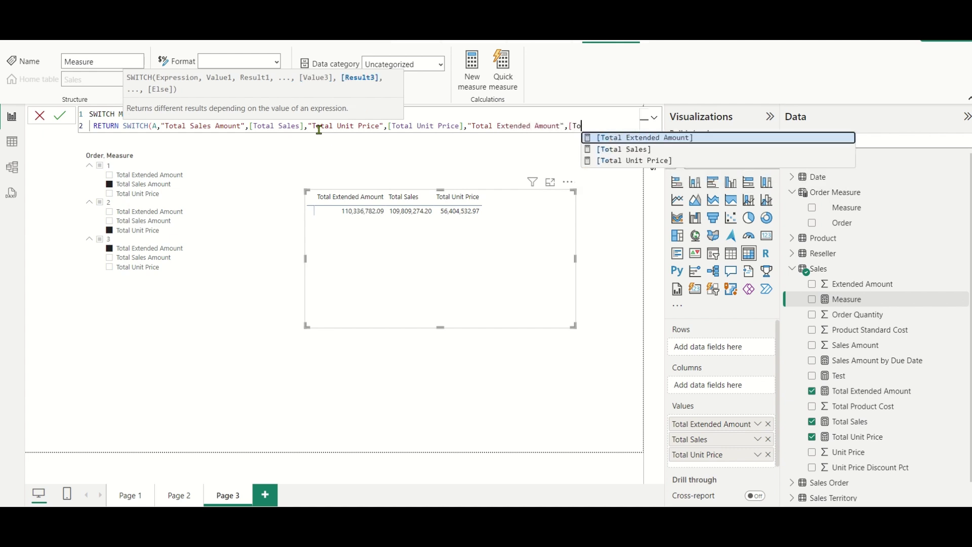
key(Down)
key(Up)
key(Tab)
text())
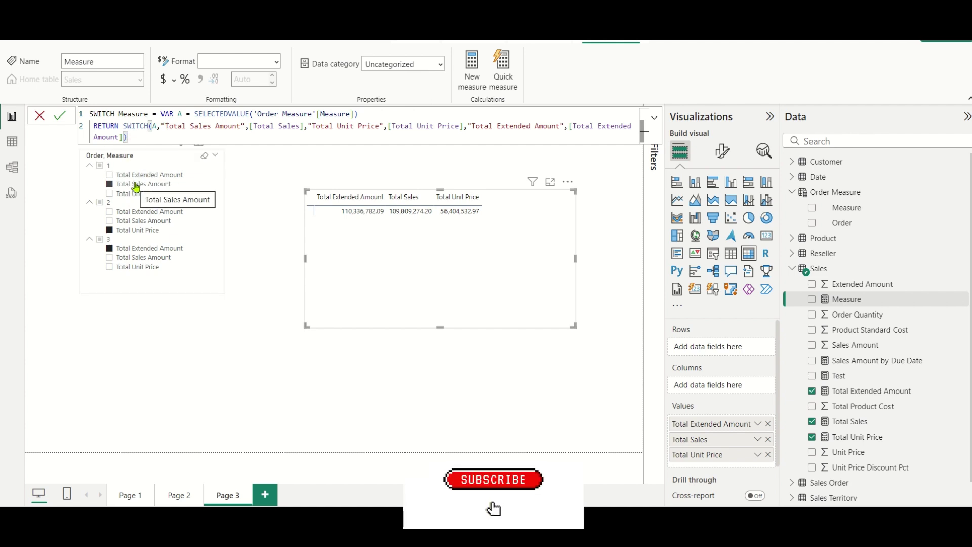
click(62, 116)
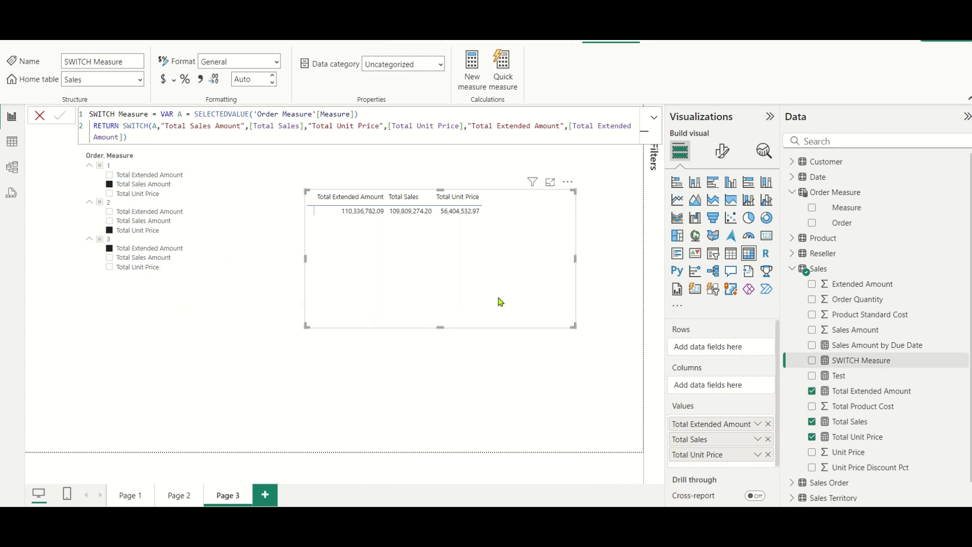
- Replace the matrix's three value measures with SWITCH Measure and set Measure from the Order Measure table as its columns
click(768, 424)
click(769, 424)
click(768, 424)
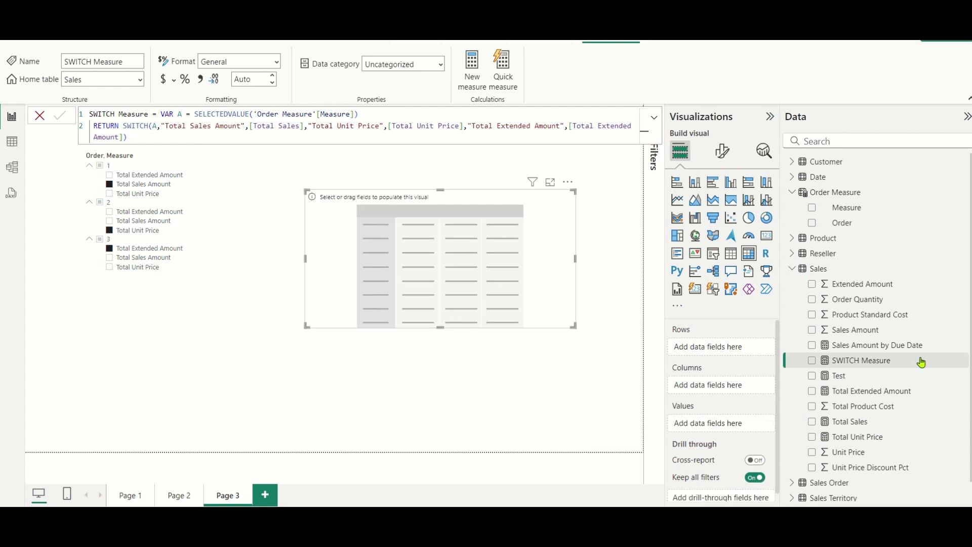
drag(913, 371, 724, 424)
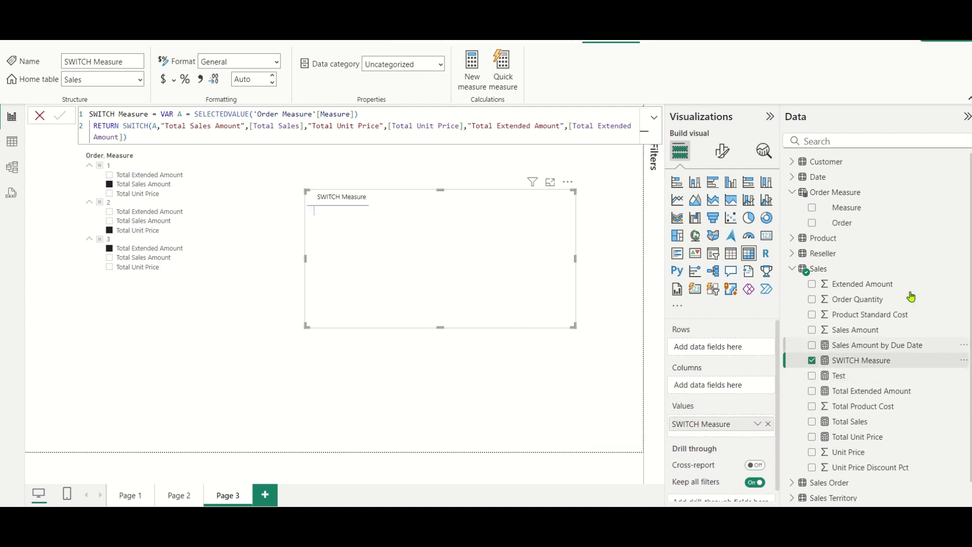
drag(854, 215, 714, 387)
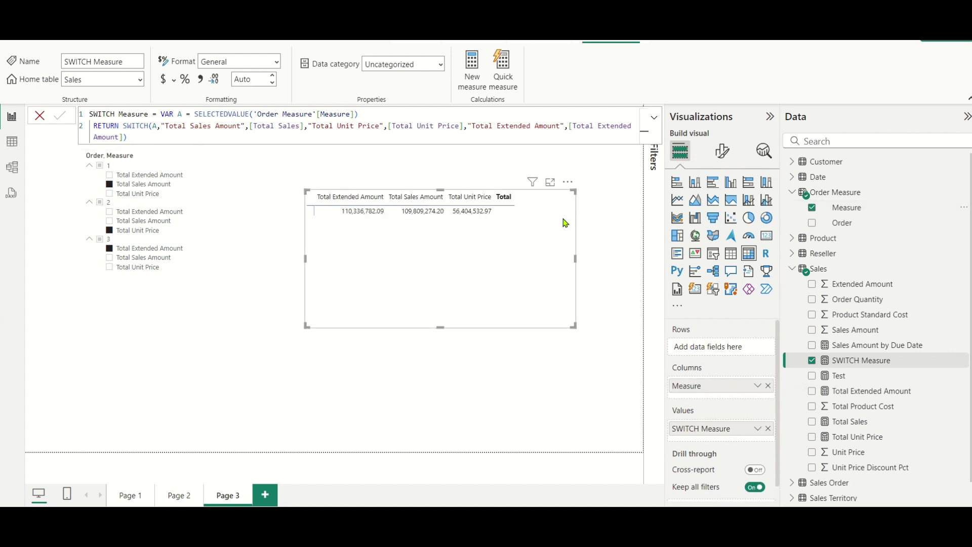
- Select only Total Extended Amount under order 1 in the slicer to filter the matrix
click(144, 175)
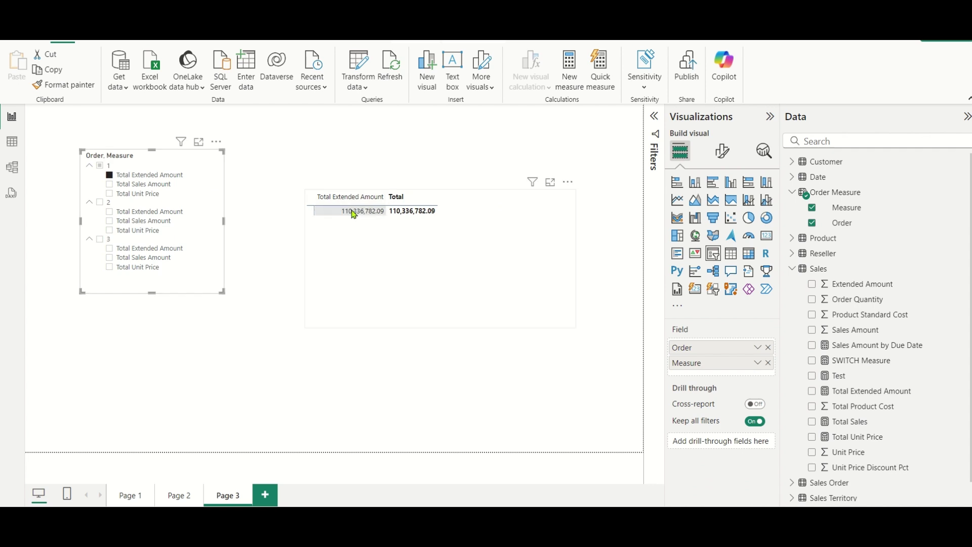
- Add Total Sales Amount under order 2 and Total Unit Price under order 3 to the slicer selection
click(110, 220)
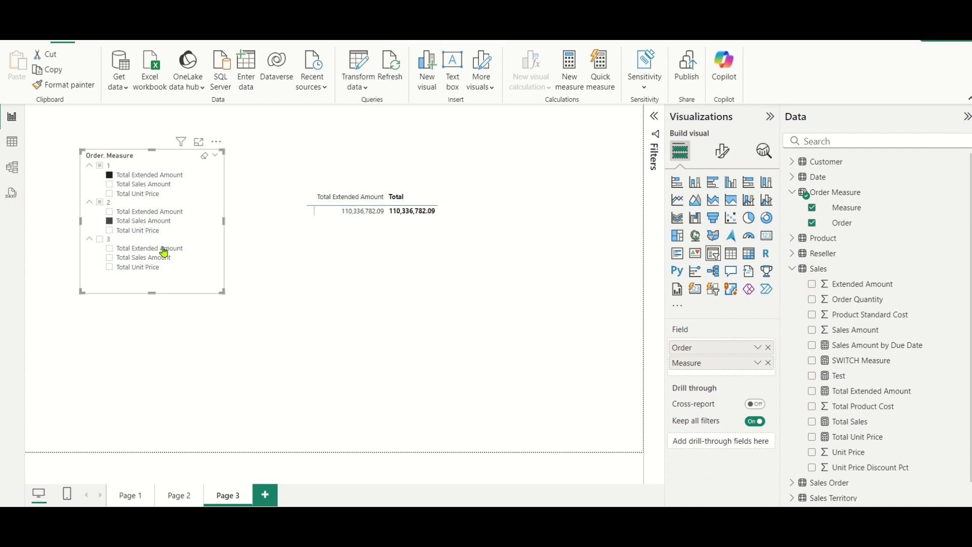
click(148, 269)
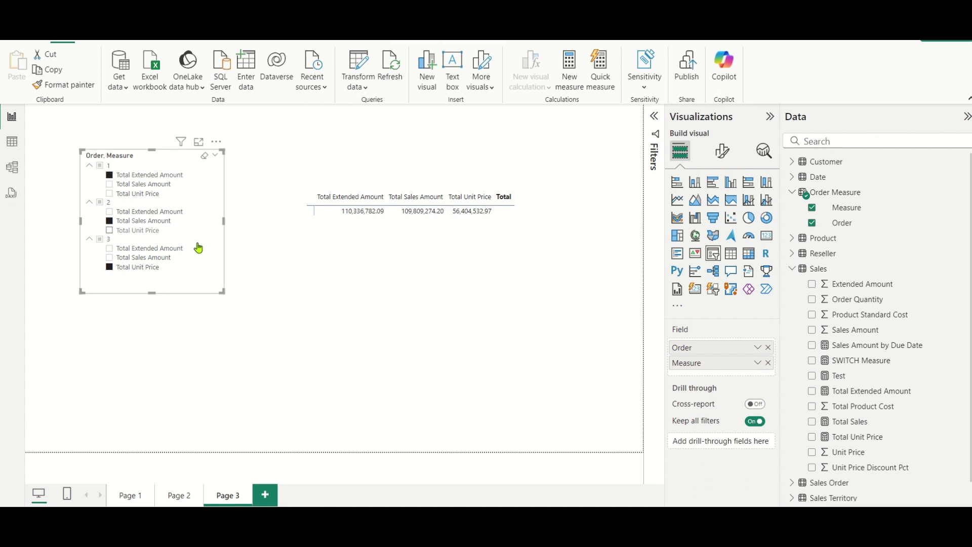
- Reselect the slicer as Total Sales Amount under order 1, Total Extended Amount under 2, and Total Unit Price under 3
click(159, 185)
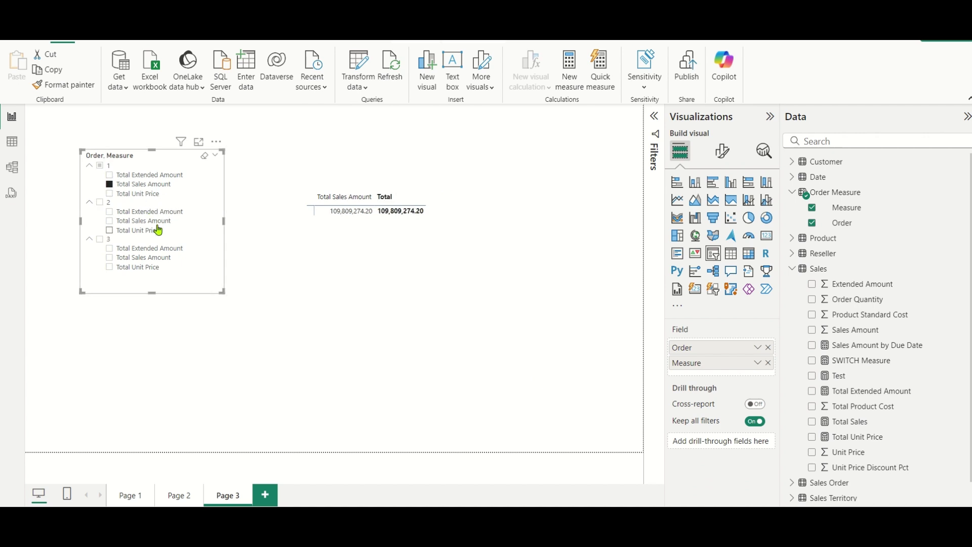
ctrl+click(155, 212)
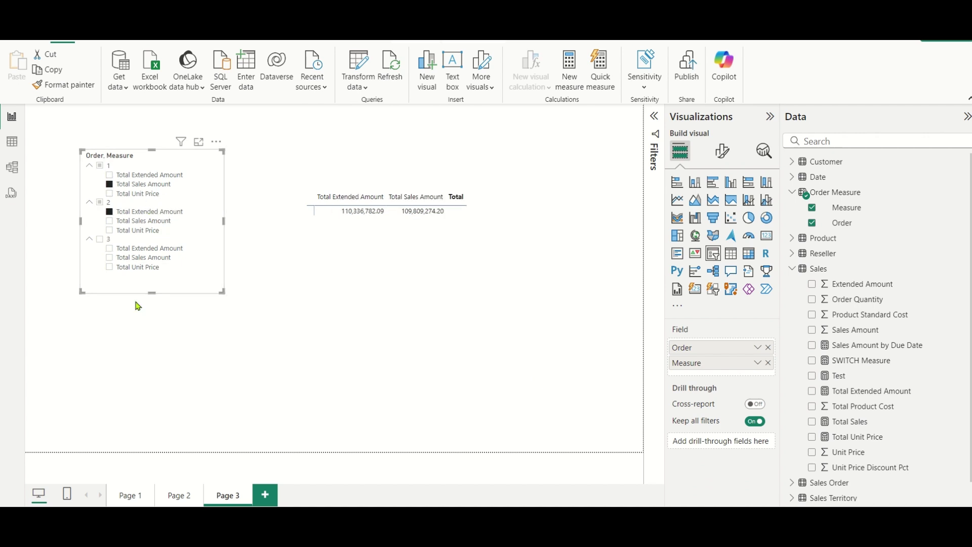
ctrl+click(144, 268)
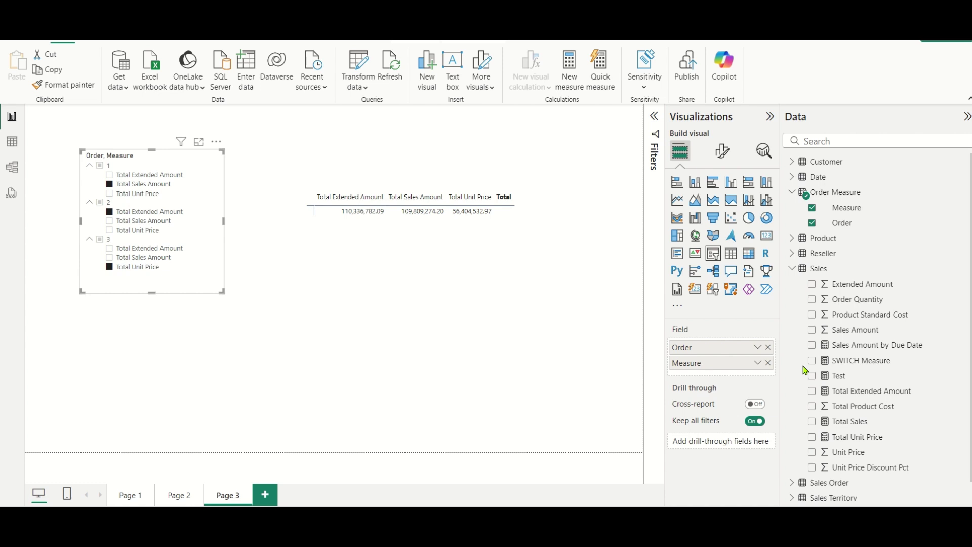
- Replace the UNICODE(8203) argument in the Test measure with "*" and commit it as REPT("*",1)
click(854, 378)
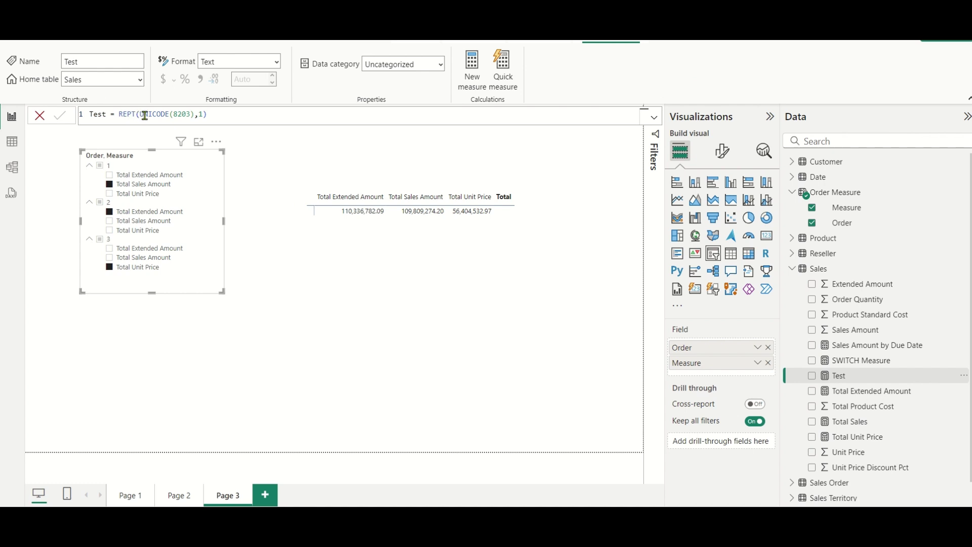
drag(169, 114, 140, 114)
text("*")
click(59, 116)
- Show the Test measure in a new card visual placed below the matrix
click(631, 390)
drag(885, 380, 476, 360)
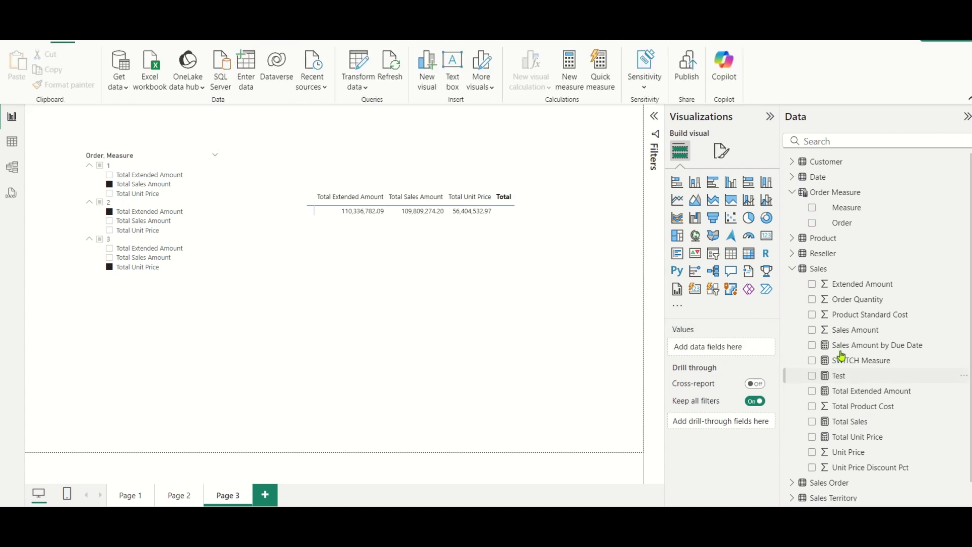
click(767, 235)
drag(538, 419, 529, 380)
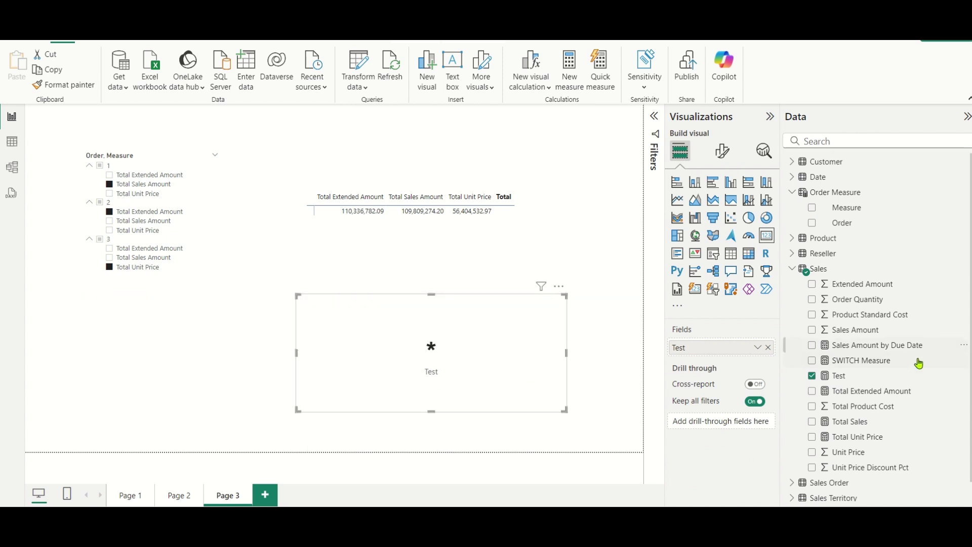
- Set the repeat count in the Test measure's REPT formula to 5 and commit it
click(895, 378)
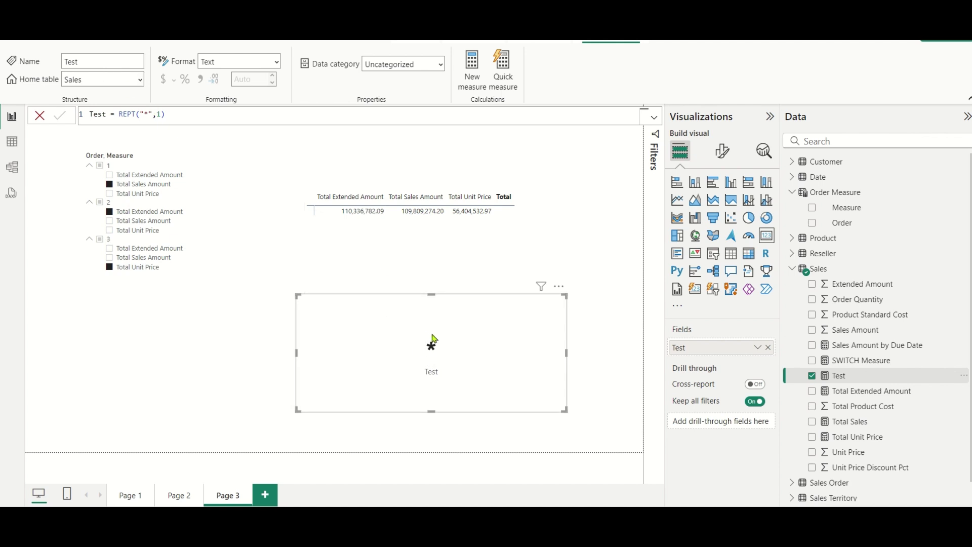
double_click(159, 114)
text(5)
click(60, 116)
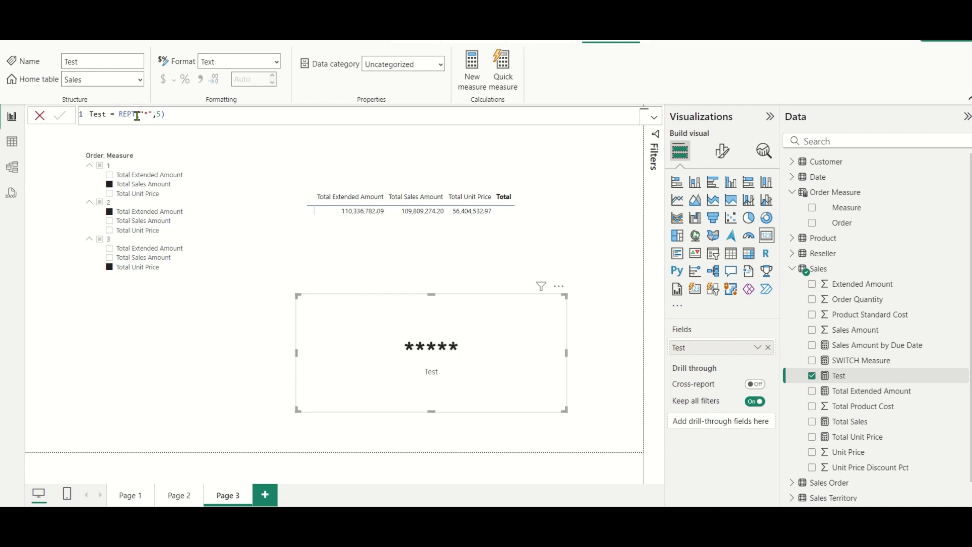
- Change the Test measure's REPT repeat count to 10 and commit the formula
drag(152, 116, 144, 115)
click(157, 115)
text(10)
click(59, 116)
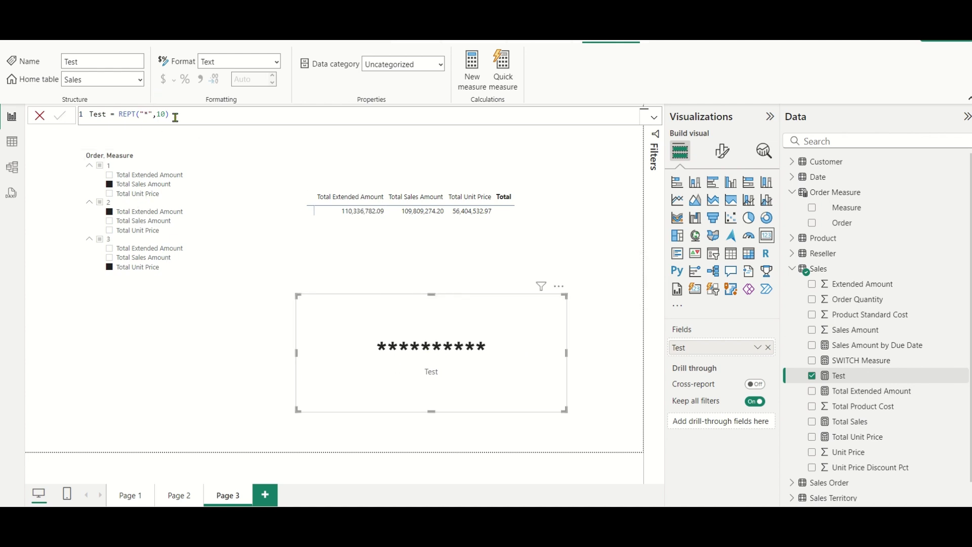
- Delete the Test card visual from the page
click(560, 290)
click(613, 330)
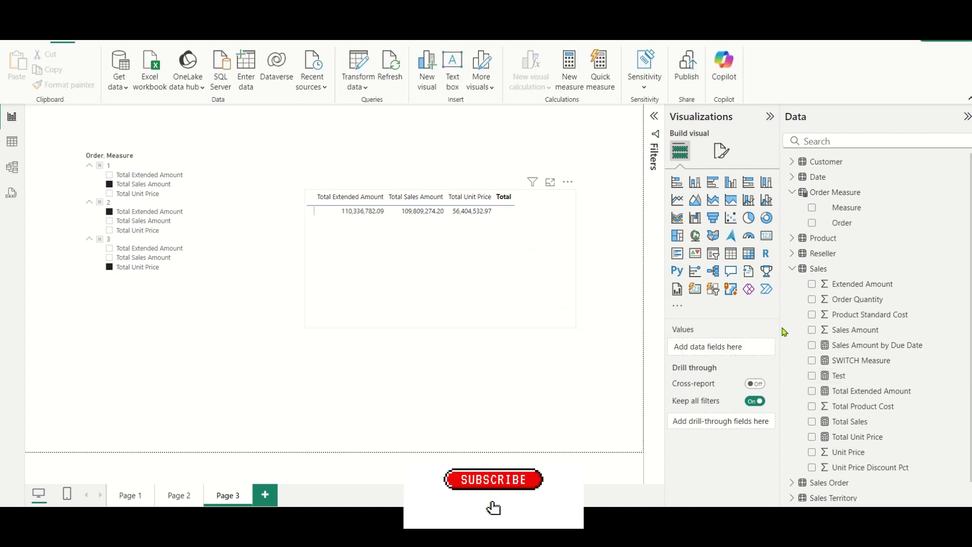
- Open SWITCH Measure's formula and insert CONCATENATE(REPT(UNICHAR(8203), in front of [Total Sales]
click(860, 361)
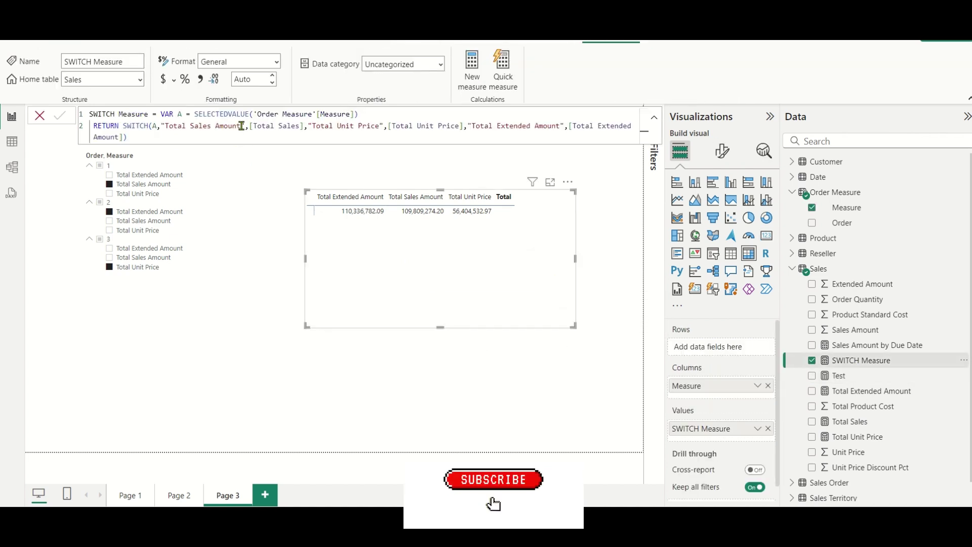
click(248, 126)
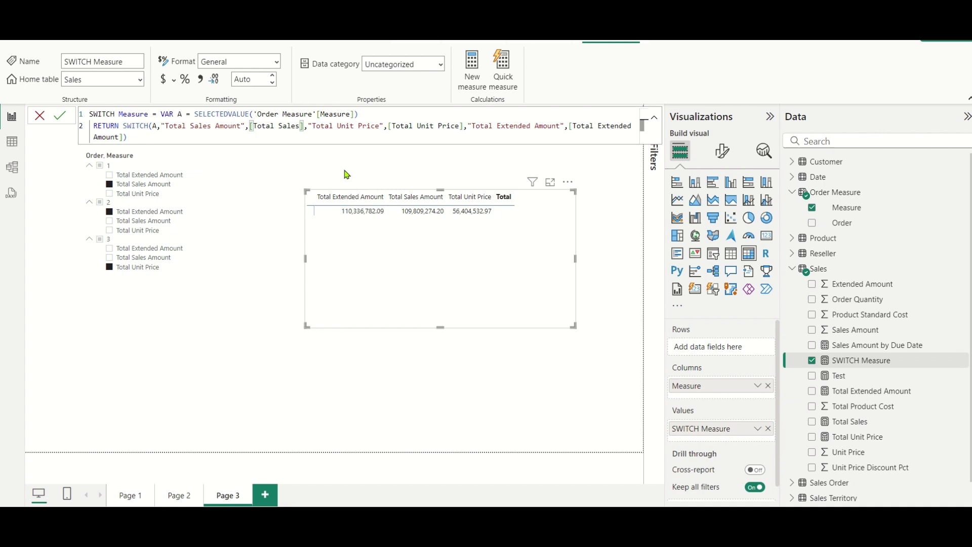
text(CONCATENATE()
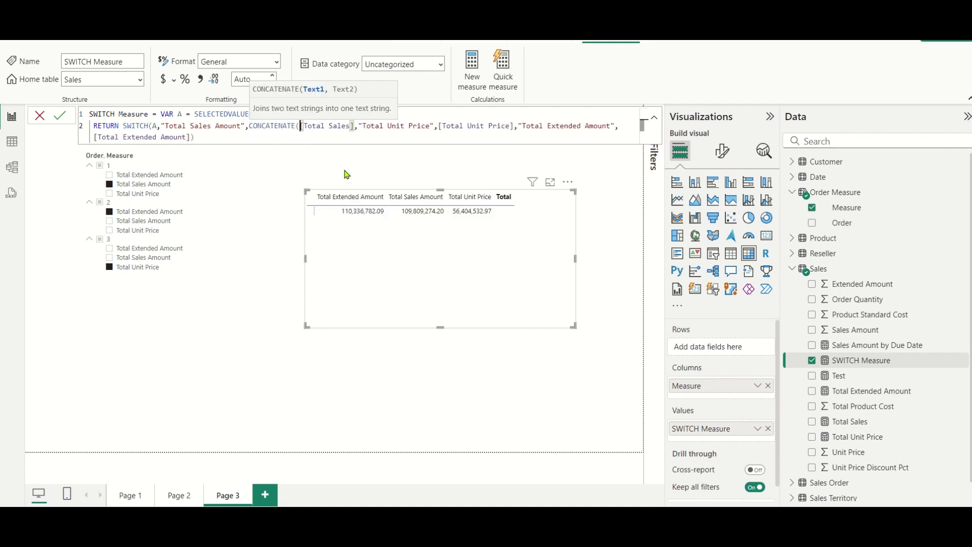
text(REPT()
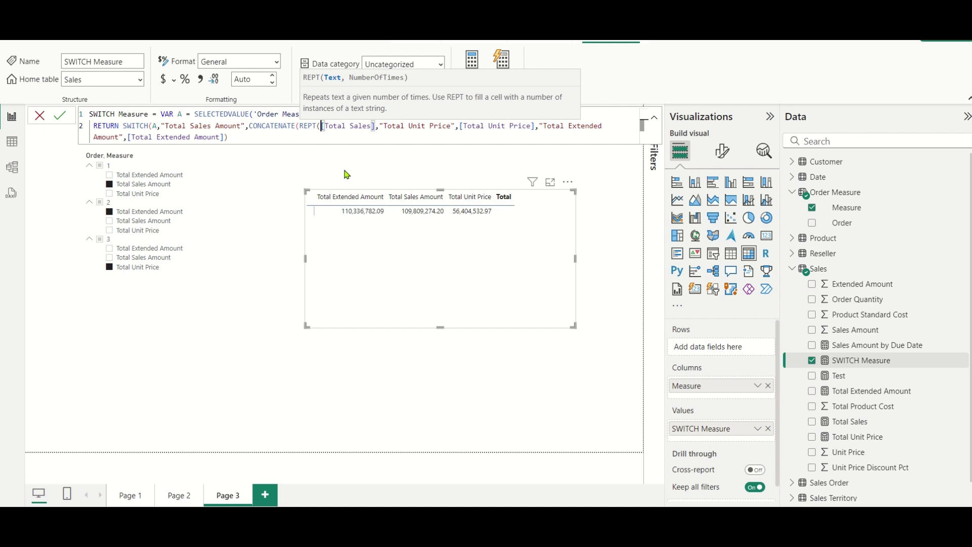
text(UNICHAR()
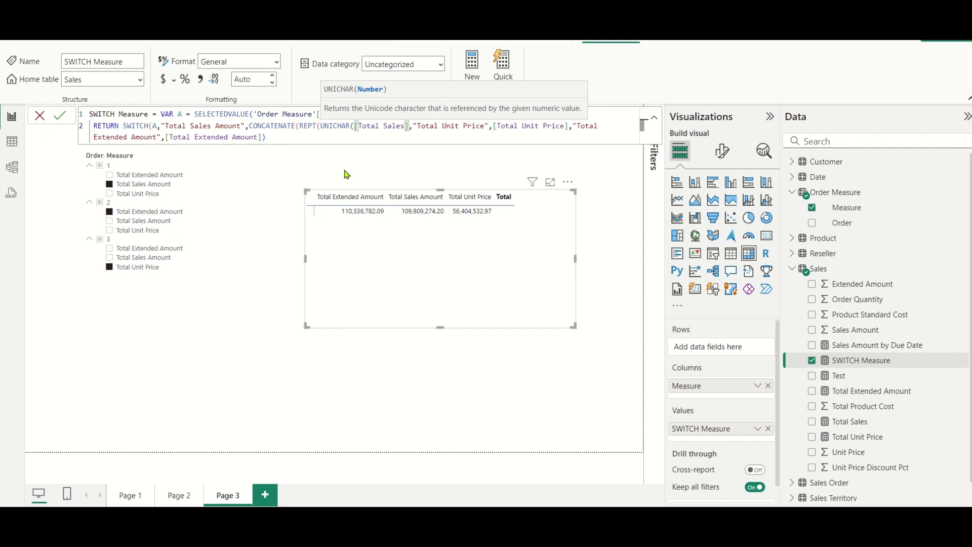
text(8203))
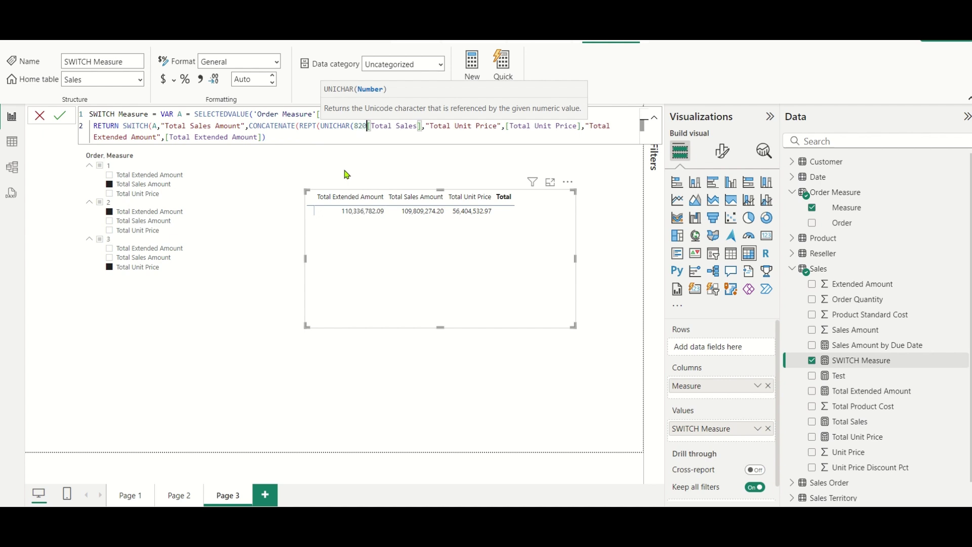
text(,)
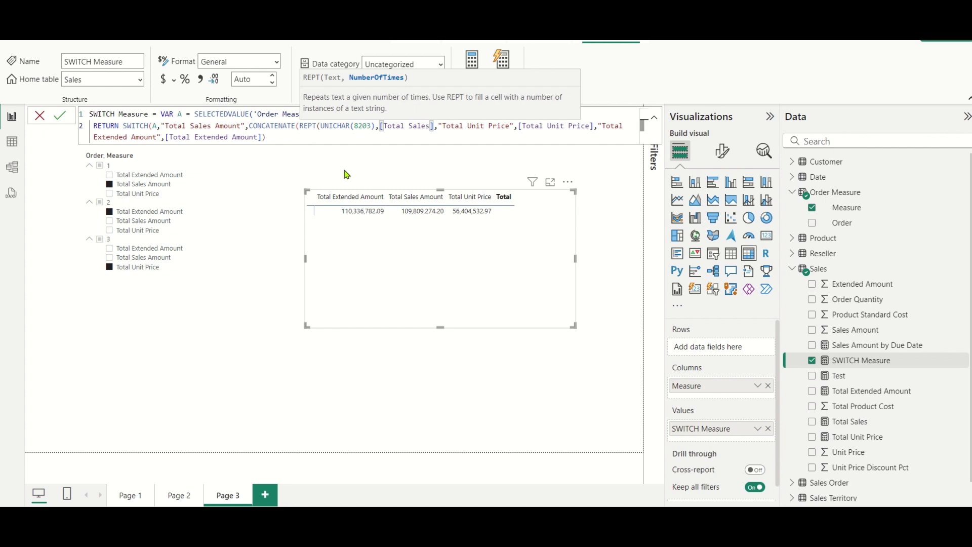
- Enter MAX('Order Measure'[Order]) as the repeat count of the REPT function
text(MAX()
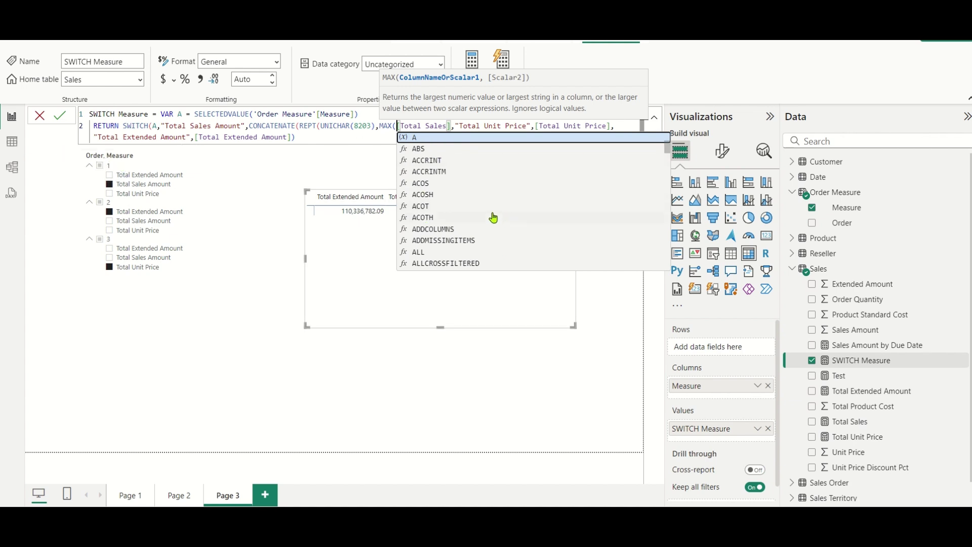
text(Or)
key(Down)
key(Down)
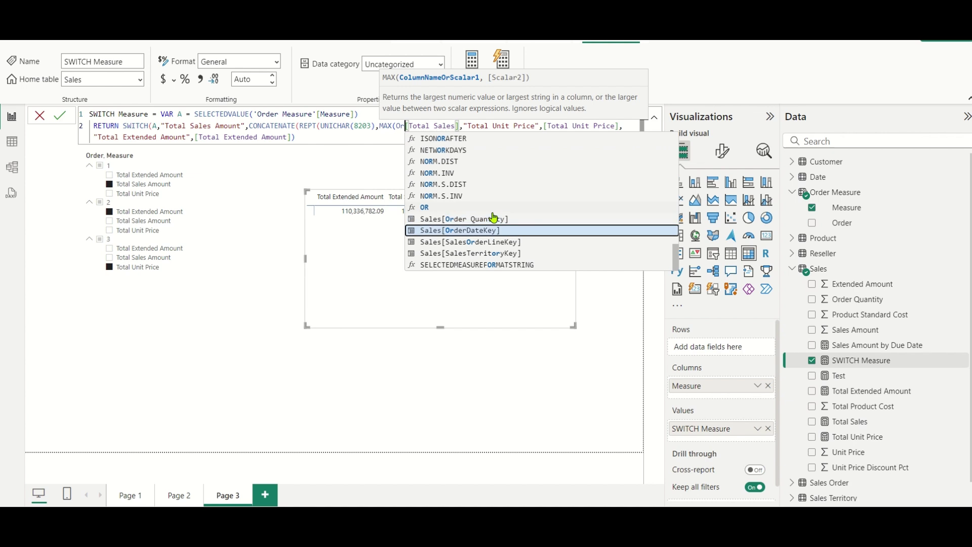
text(der)
key(Tab)
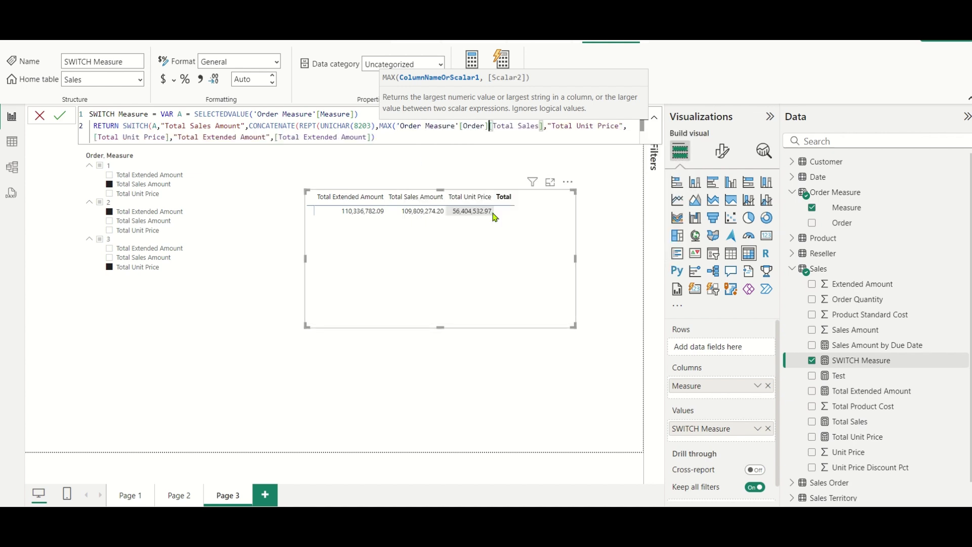
text())
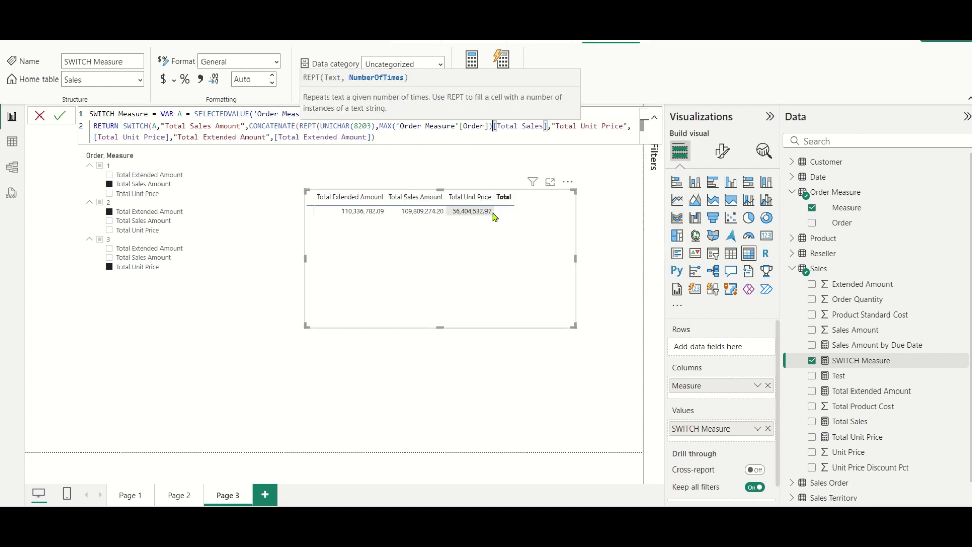
- Close REPT, make [Total Sales] the second CONCATENATE argument, and close the CONCATENATE after it
text(,)
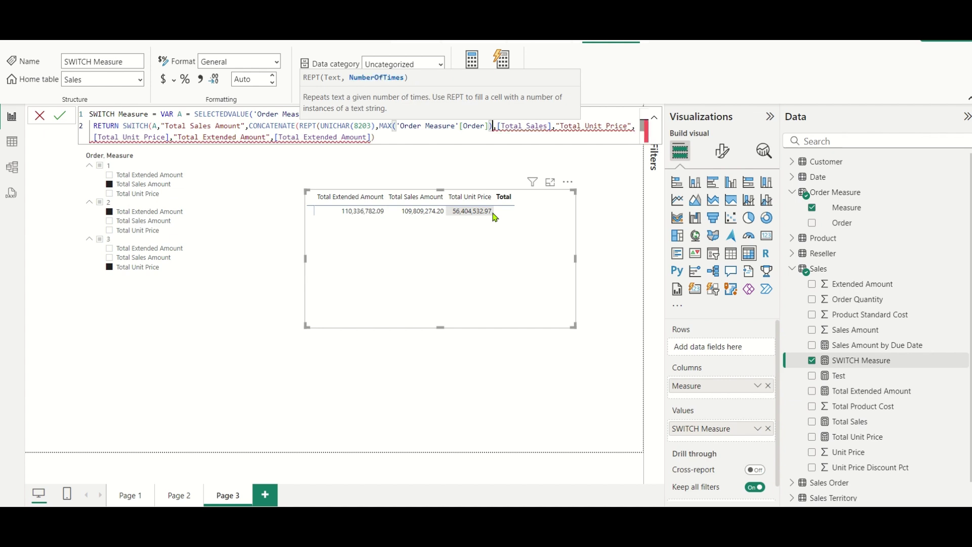
text())
key(Right)
key(Right)
key(Right)
key(Right)
key(Right)
key(Right)
key(Right)
key(Right)
key(Right)
key(Right)
key(Right)
key(Right)
key(Right)
key(Right)
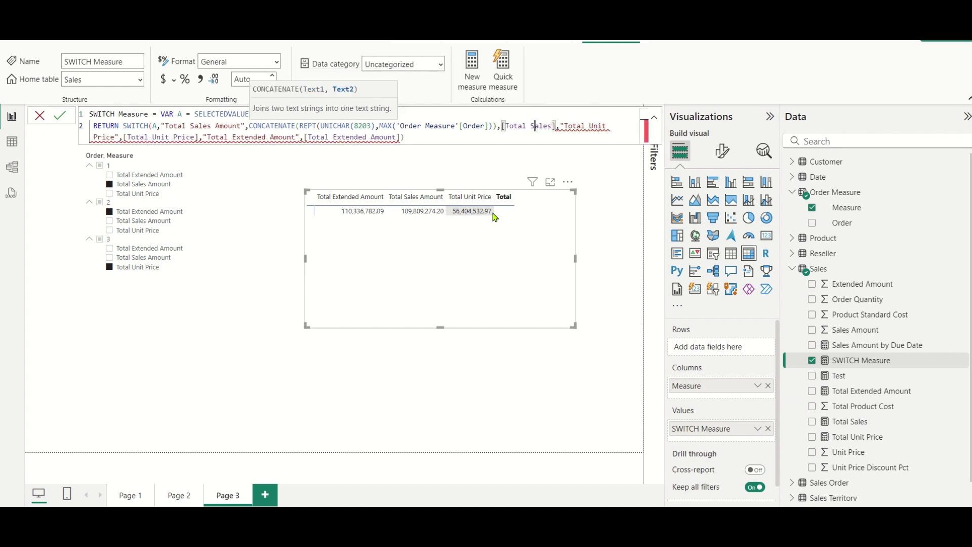
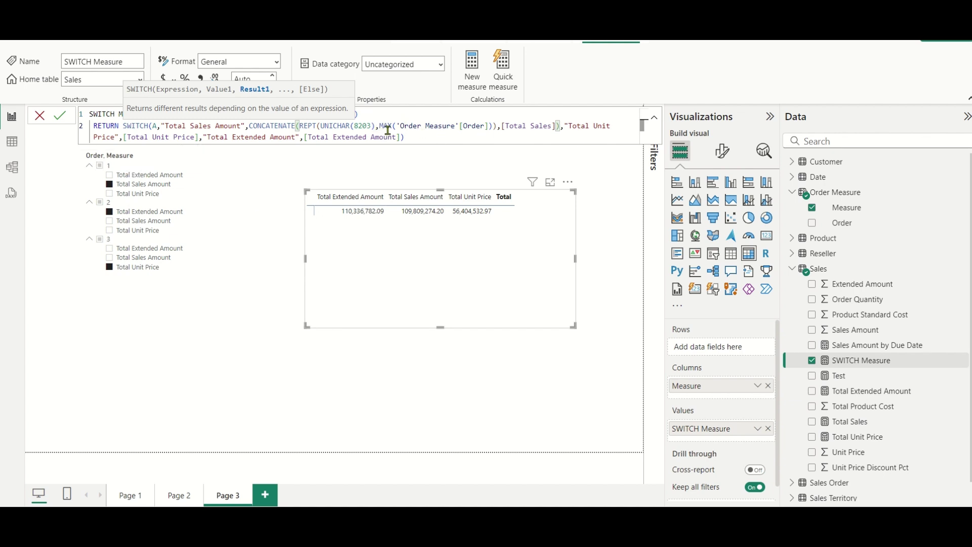
- Copy the CONCATENATE(REPT(UNICHAR(8203),MAX('Order Measure'[Order])), prefix in front of [Total Unit Price] and close its parenthesis
drag(504, 125, 246, 125)
key(ctrl+c)
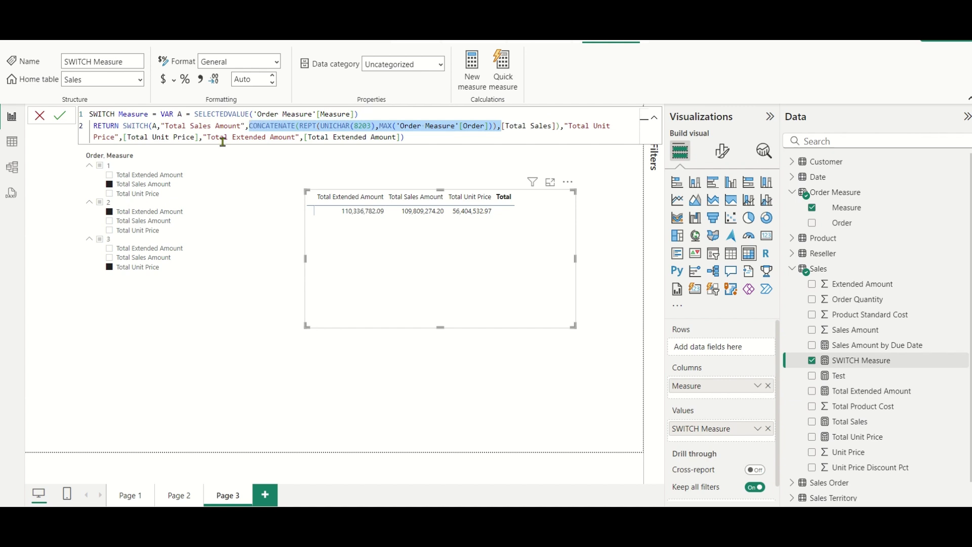
click(122, 137)
key(ctrl+v)
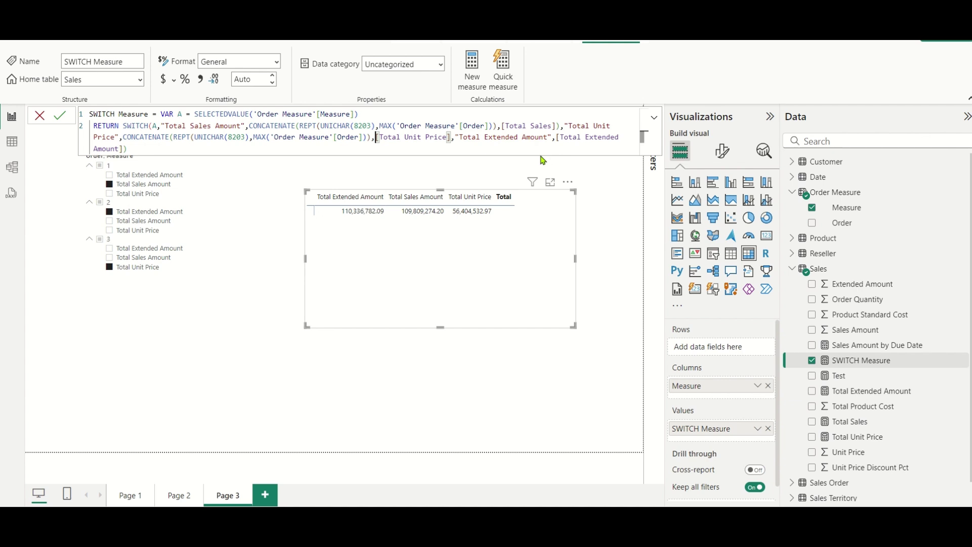
click(451, 137)
text())
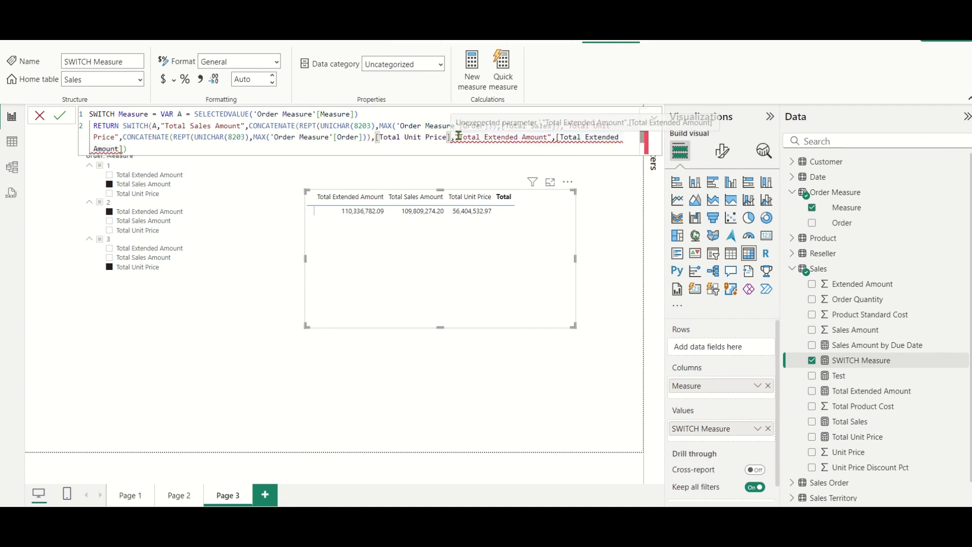
- Wrap [Total Extended Amount] in the same copied CONCATENATE and REPT prefix, close its parenthesis, and commit the measure
click(560, 136)
key(ctrl+v)
click(383, 149)
text())
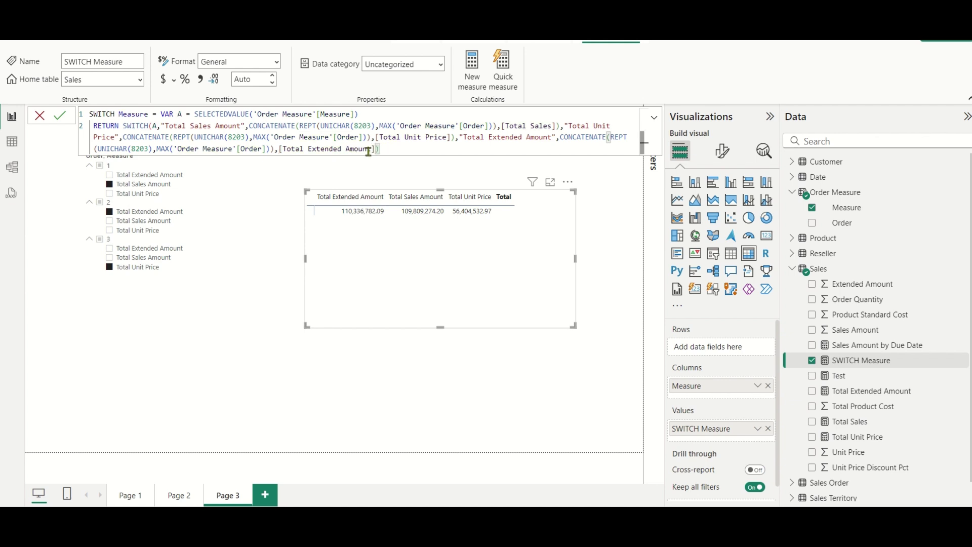
click(60, 115)
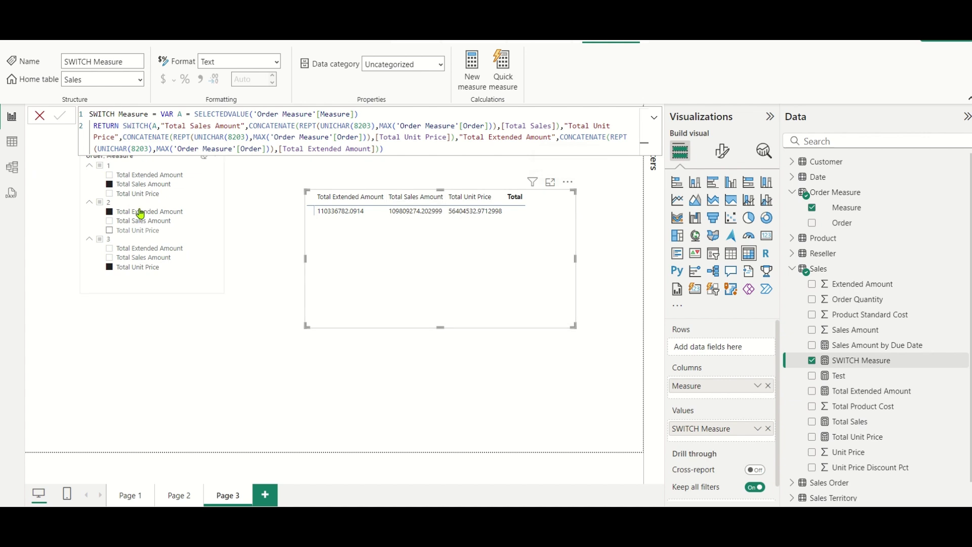
- Move the Order, Measure slicer down the page so it lines up with the top of the matrix
click(192, 292)
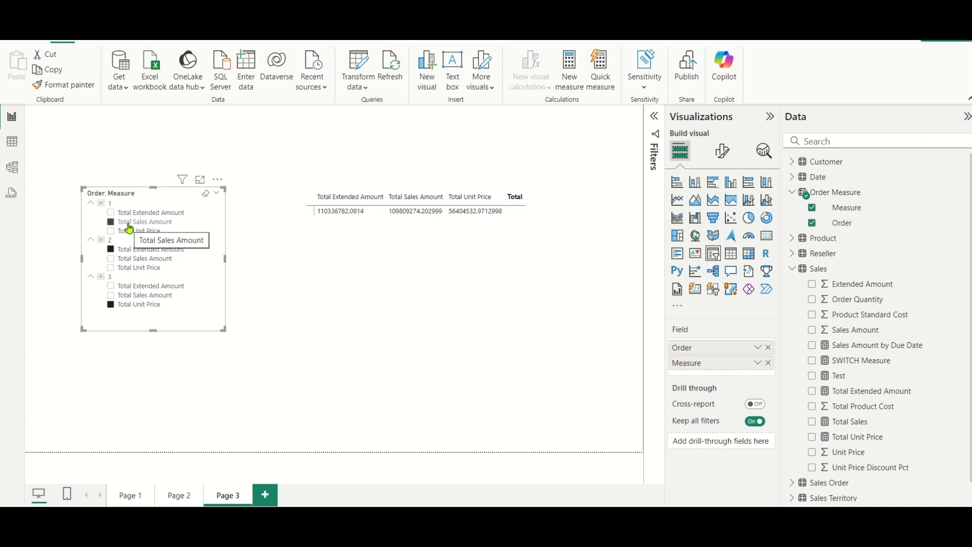
click(359, 265)
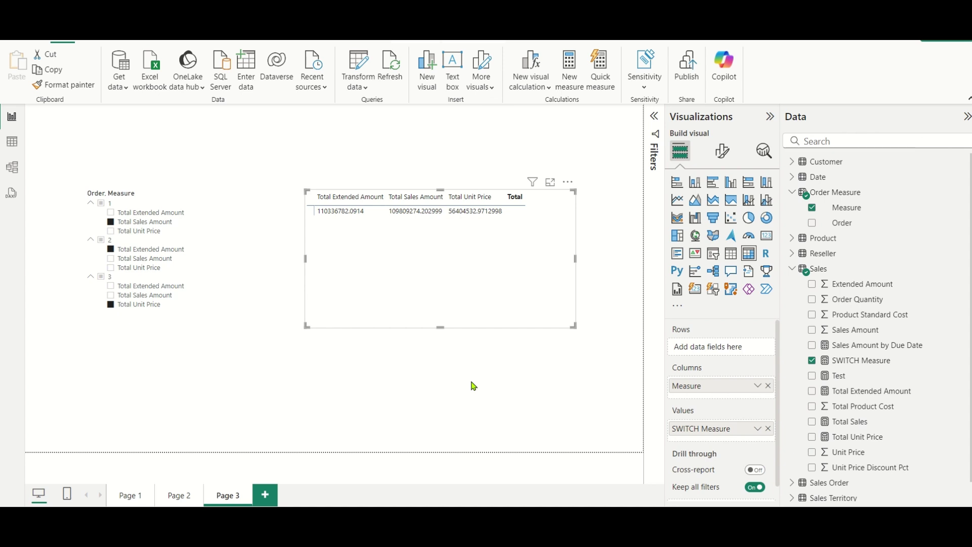
click(543, 421)
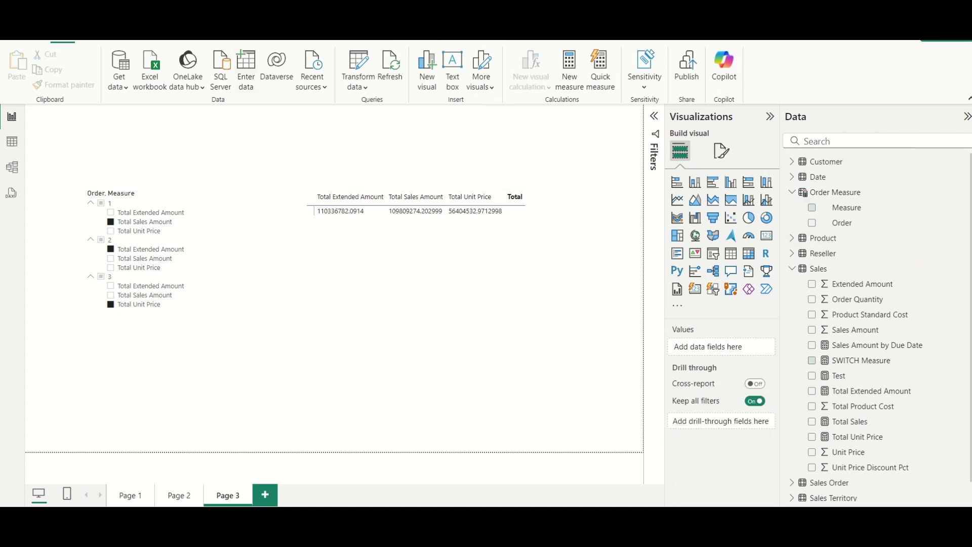
click(118, 45)
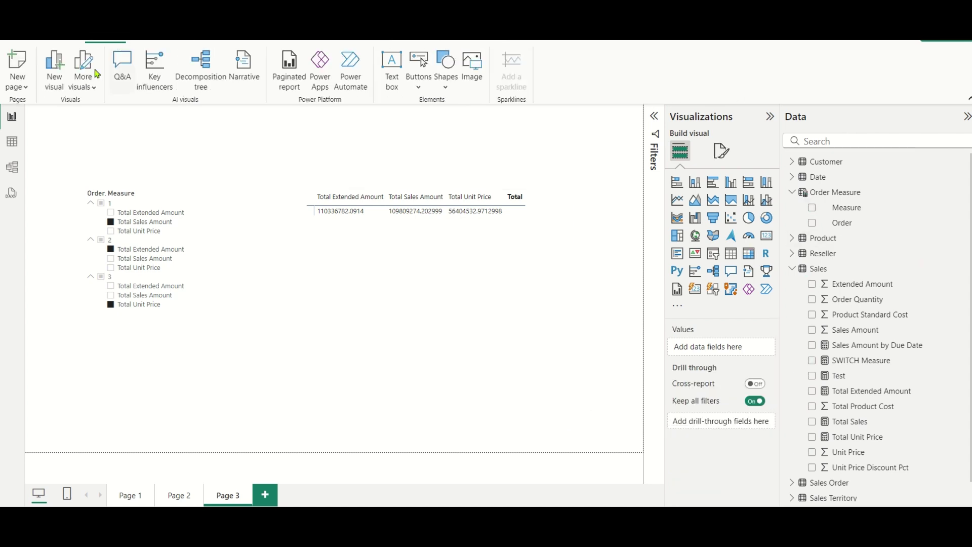
click(391, 72)
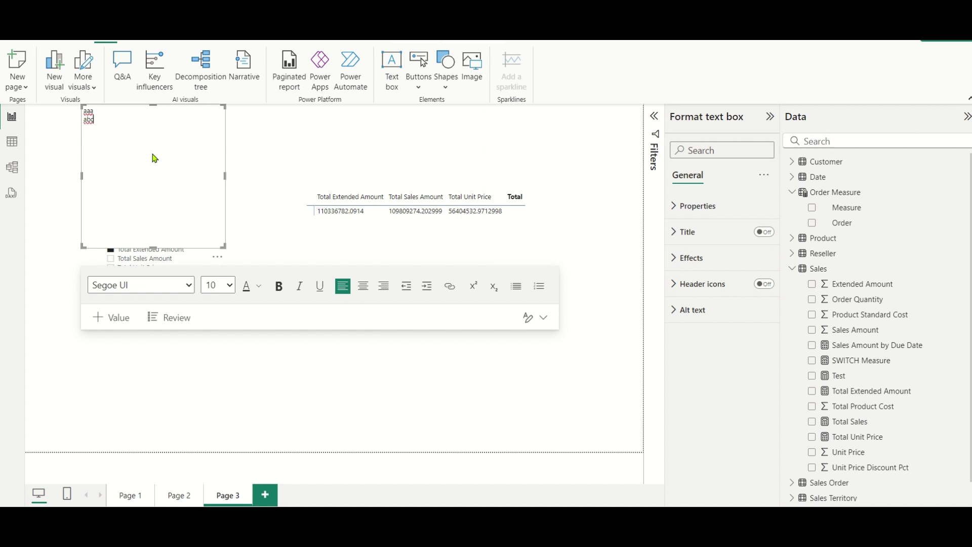
click(218, 257)
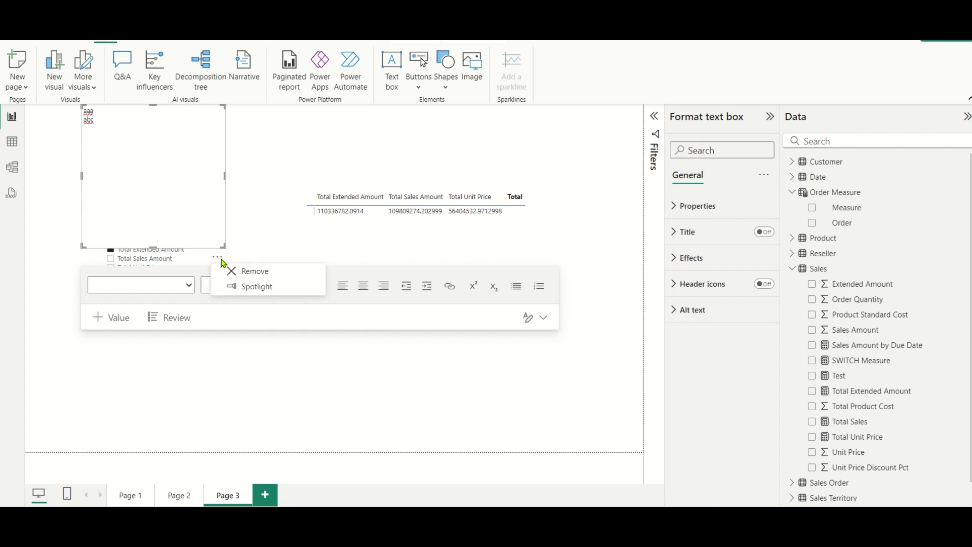
click(243, 273)
- Sort the matrix columns by SWITCH Measure so they follow the order numbers chosen in the slicer
click(478, 256)
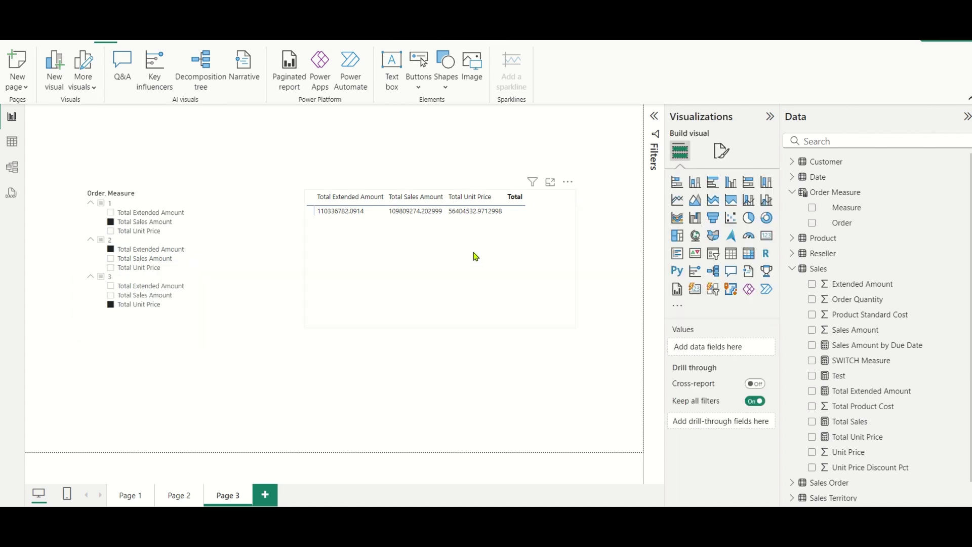
click(568, 181)
click(630, 273)
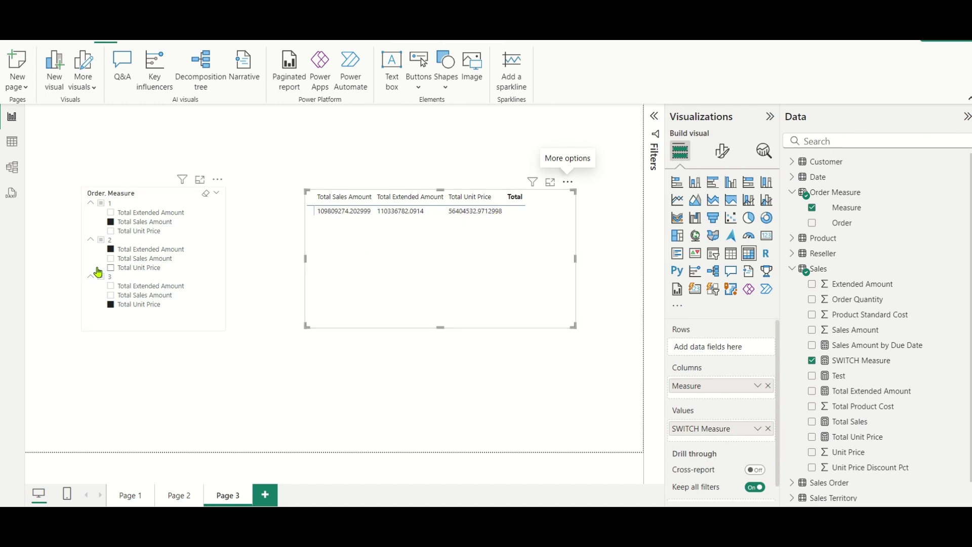
- In the Order, Measure slicer, choose Total Unit Price for order 1, Total Sales Amount for 2 and Total Extended Amount for 3
click(146, 233)
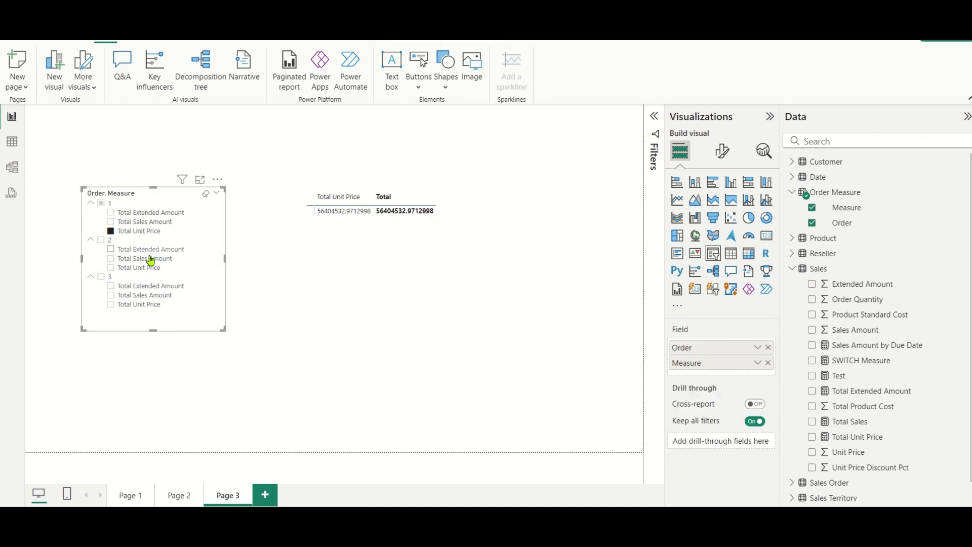
click(150, 259)
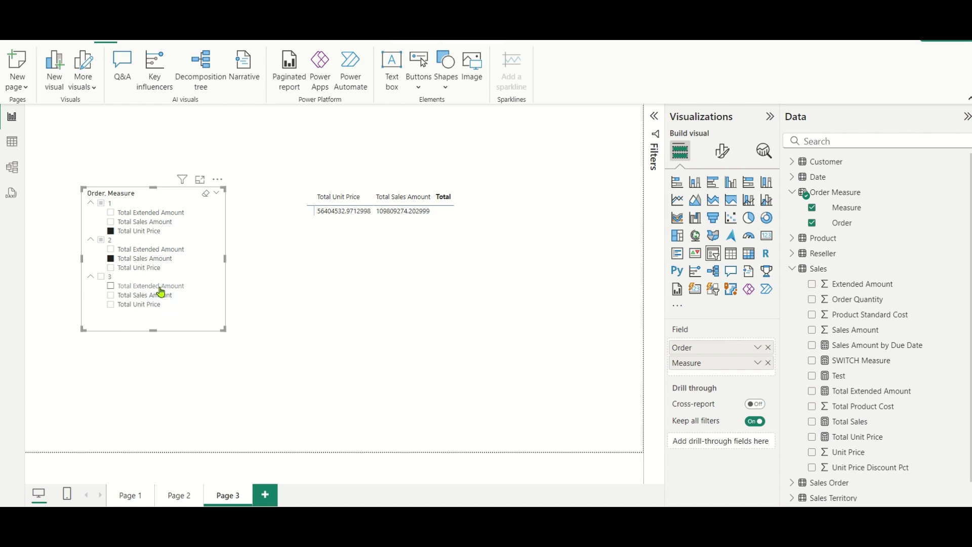
click(160, 287)
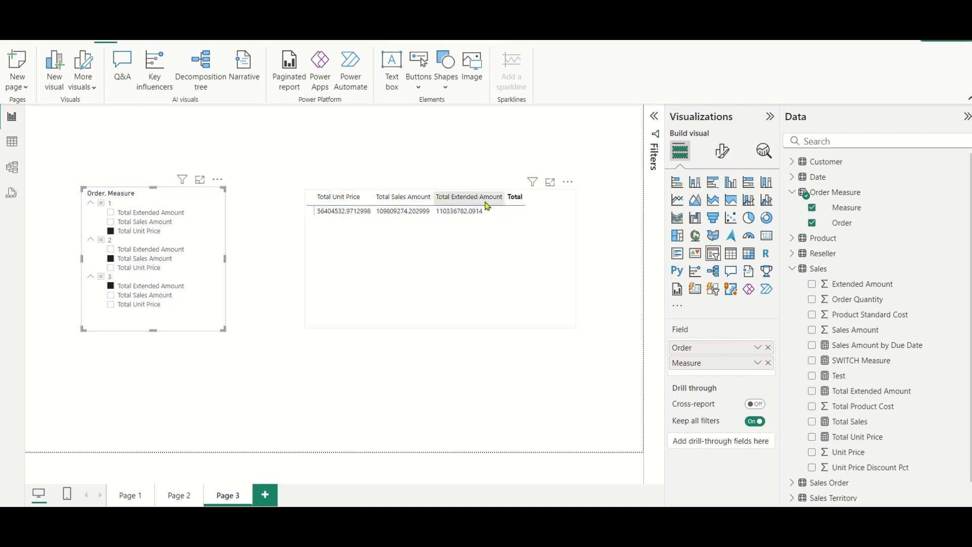
- Switch the slicer selection to Total Sales Amount for order 1, Total Extended Amount for 2 and Total Unit Price for 3
click(164, 224)
click(154, 249)
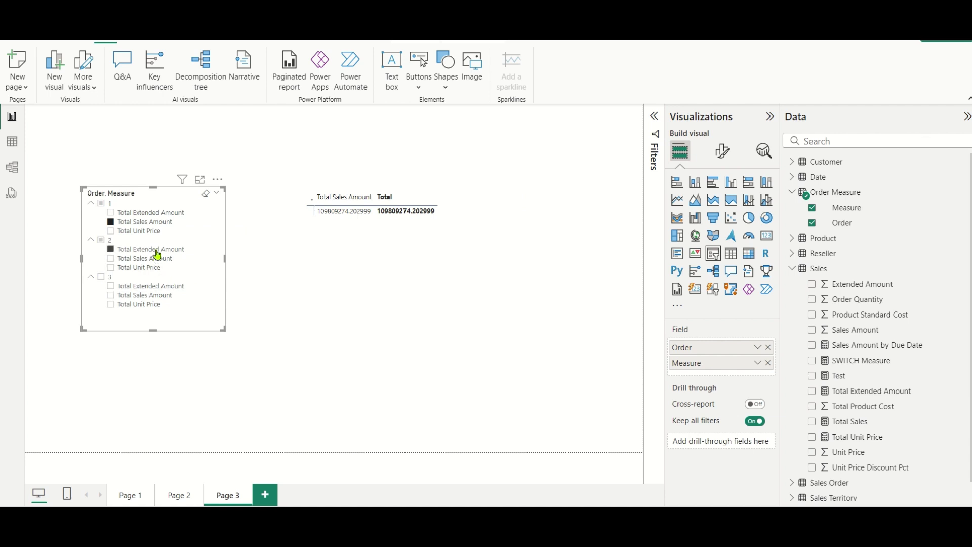
click(162, 306)
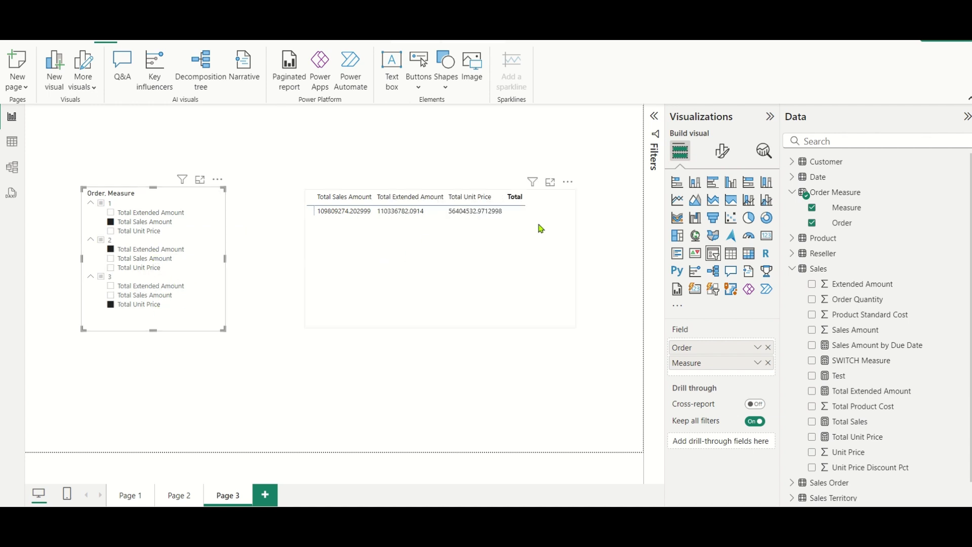